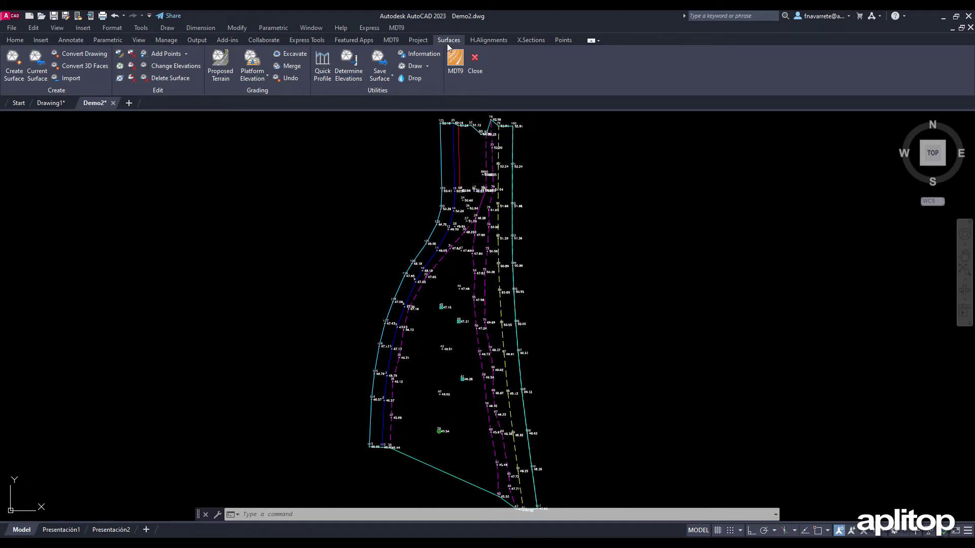
Create surface Demo2.SUP using break-line layers from Demo2.cap and BRK-BOUNDARY as the boundary layer
click(14, 63)
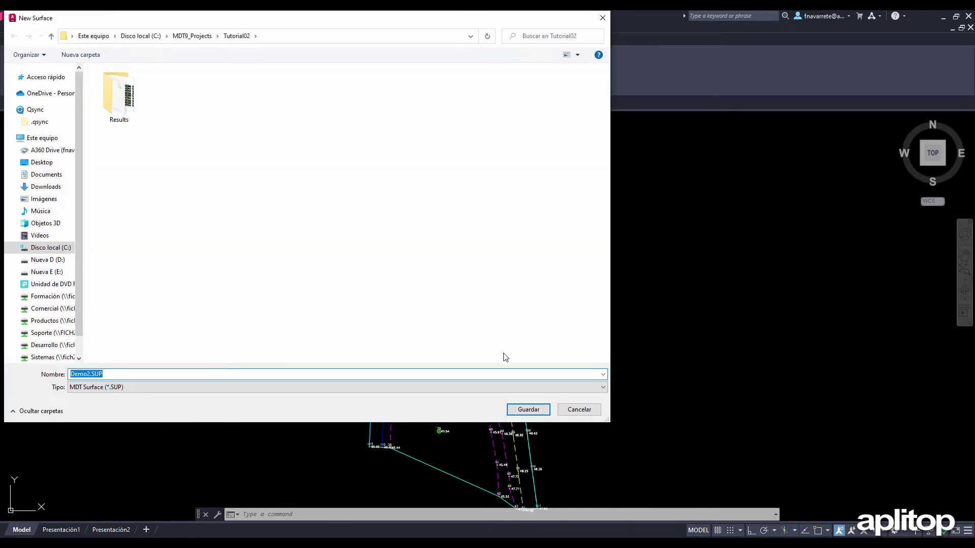
click(529, 409)
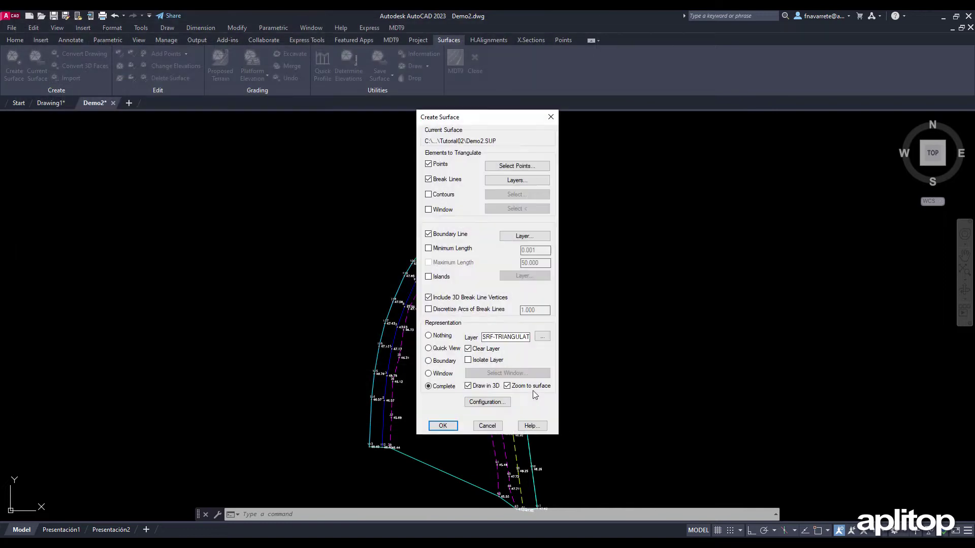
click(499, 181)
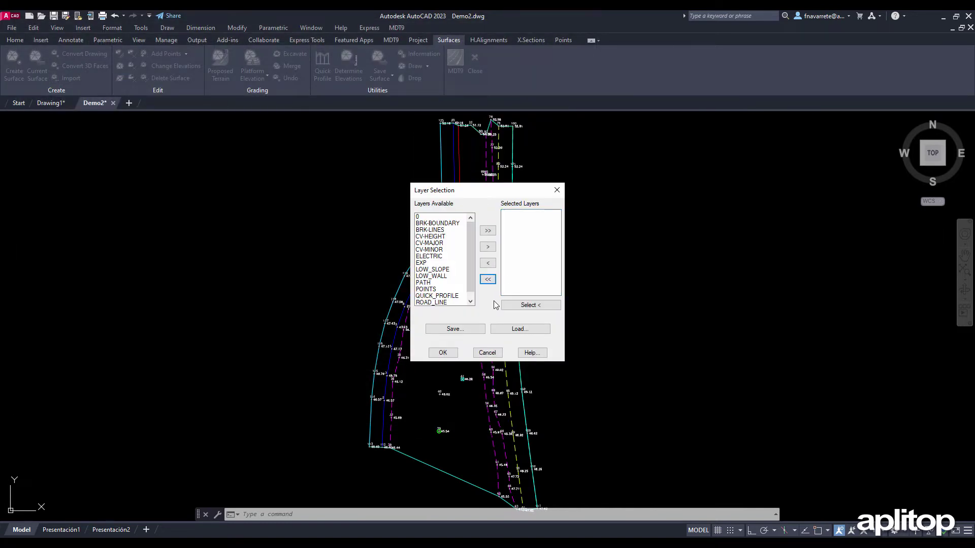
click(509, 331)
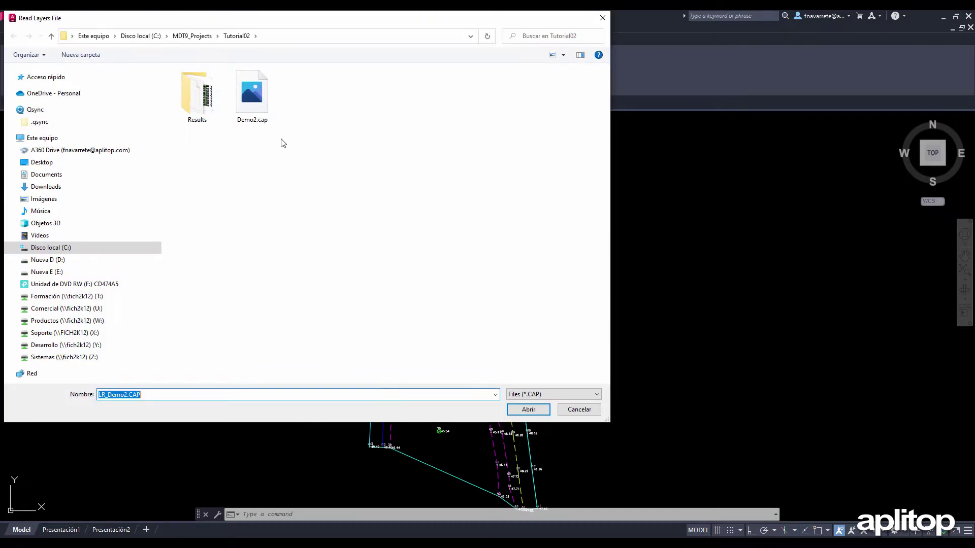
click(260, 104)
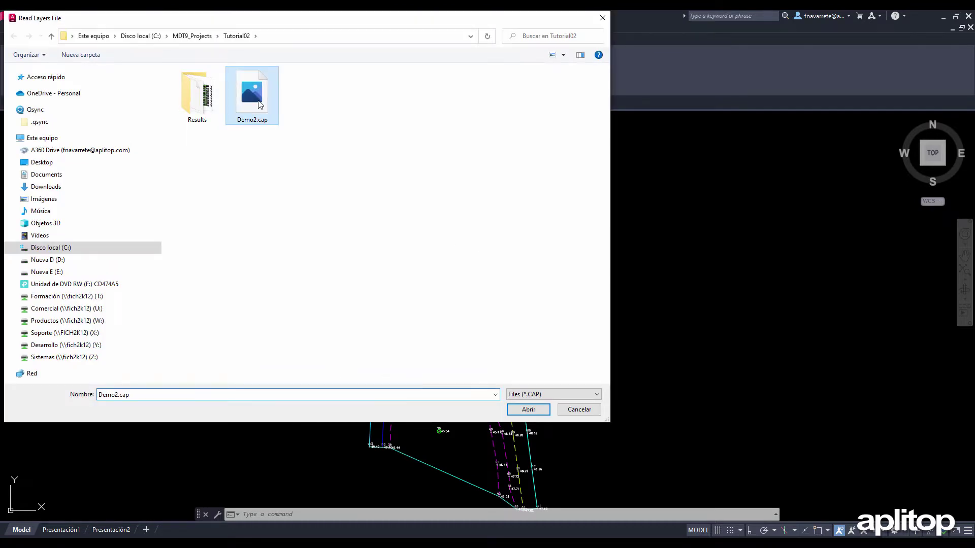
click(528, 410)
click(444, 354)
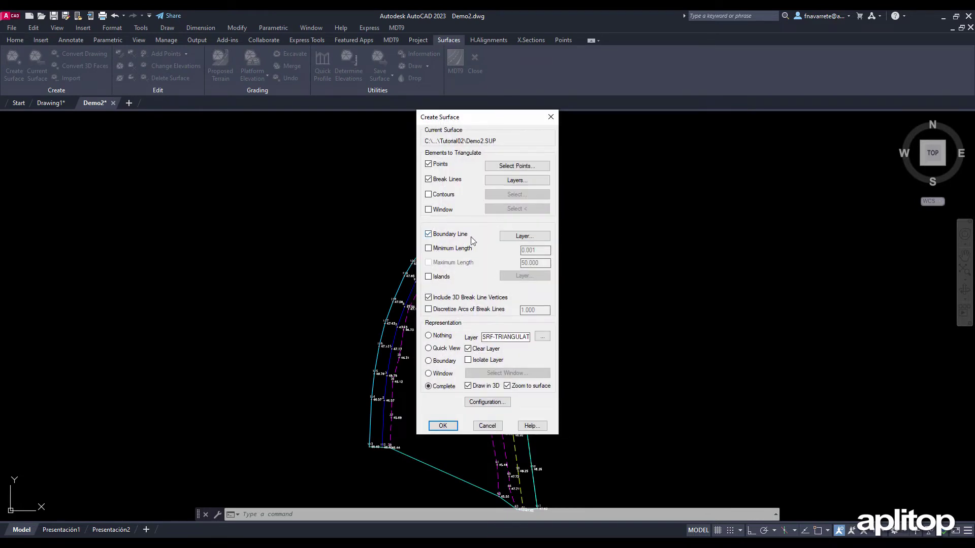
click(525, 237)
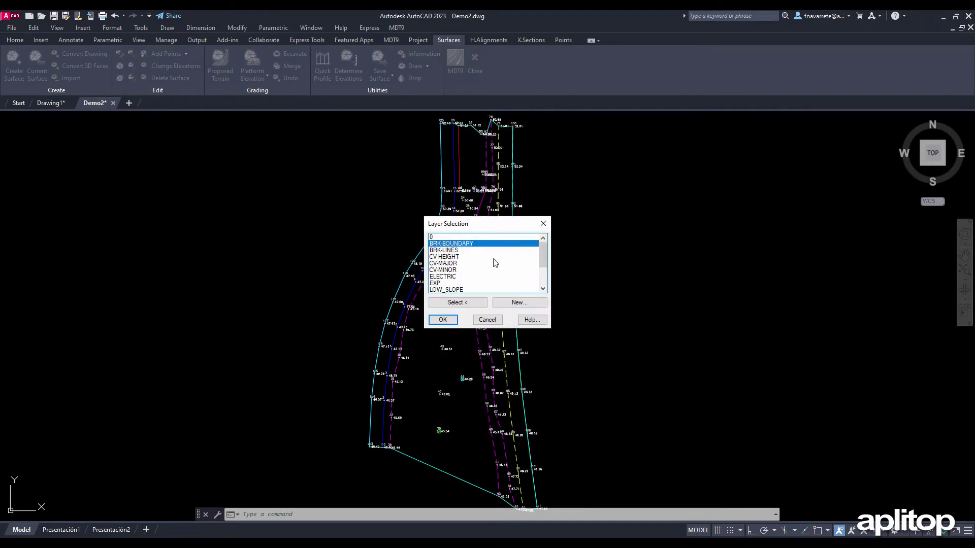
click(443, 320)
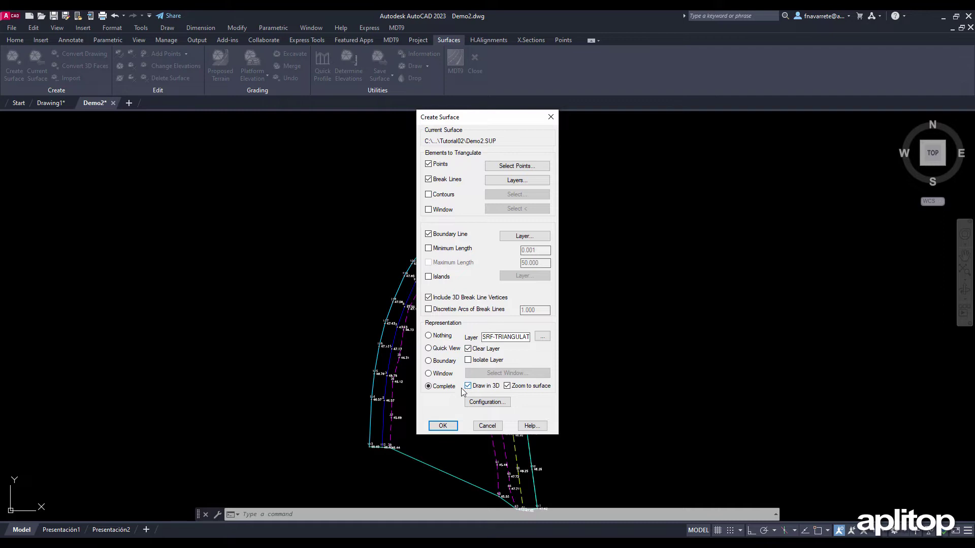
click(443, 427)
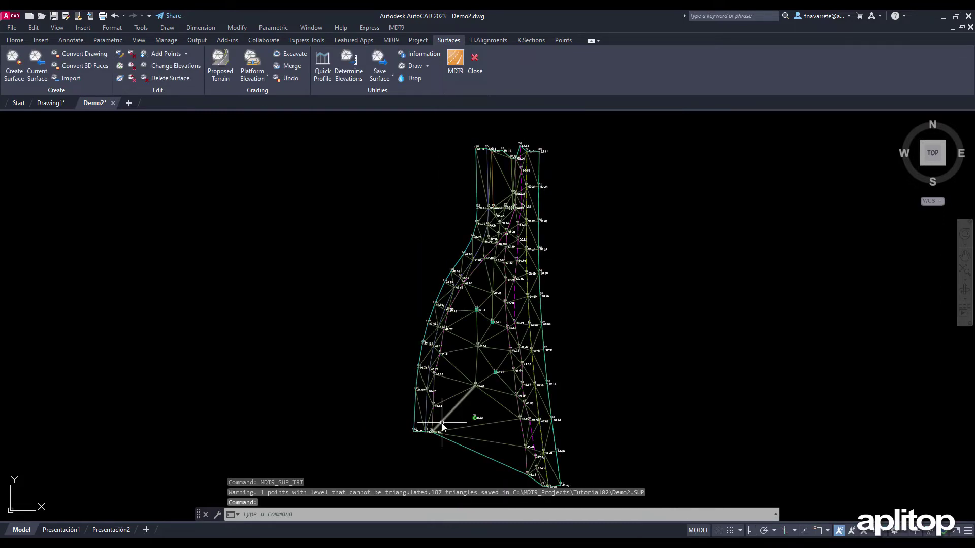
click(413, 55)
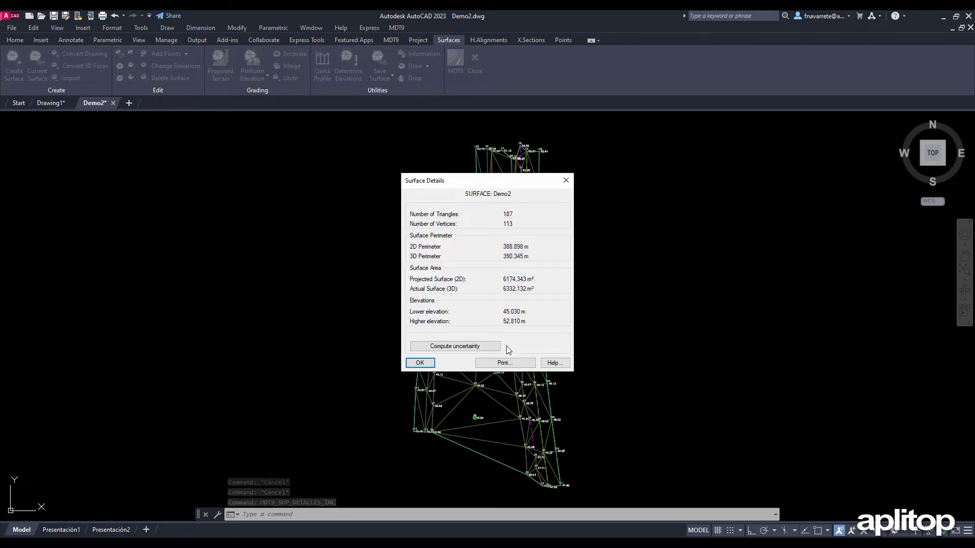
click(422, 364)
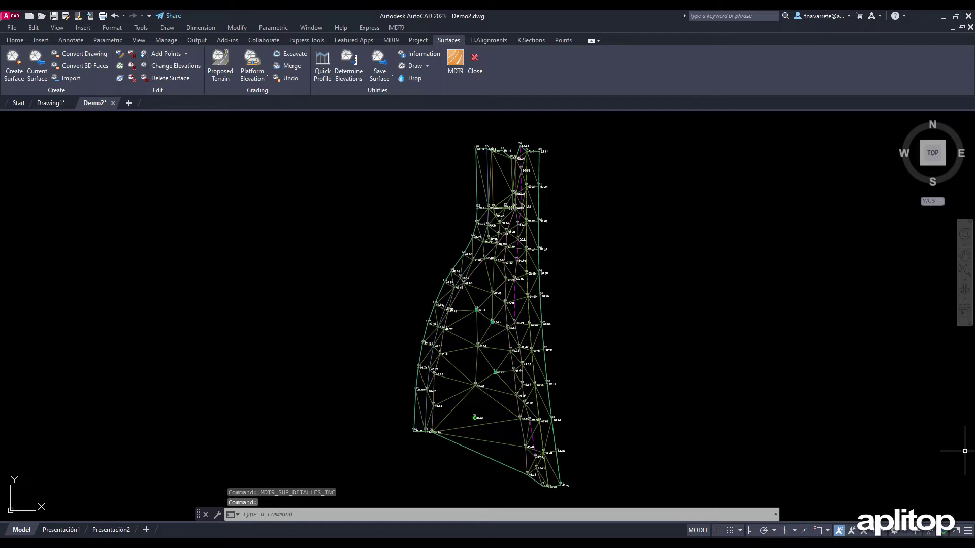
Insert a breakline on the Demo2 surface from point 45 to point 31
scroll(482, 262, up, 4)
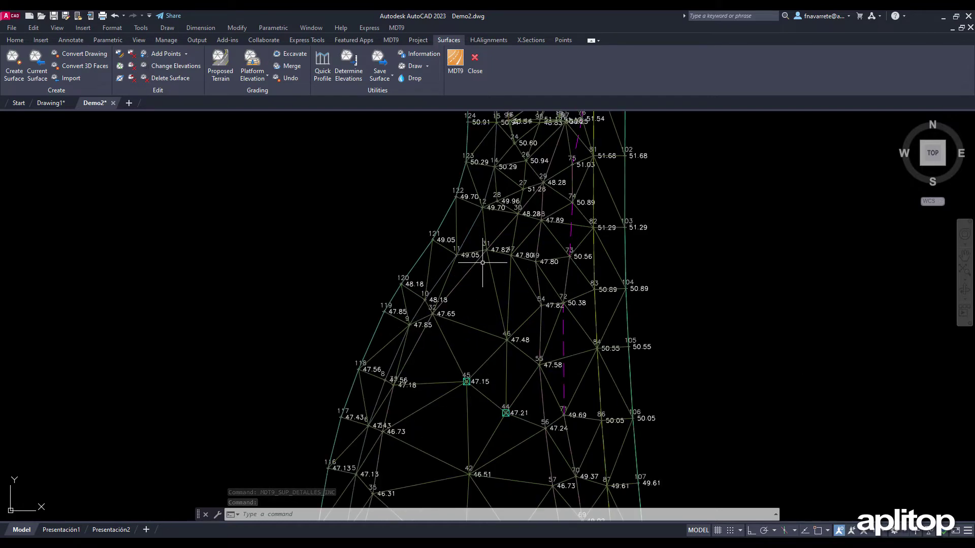
scroll(483, 262, up, 2)
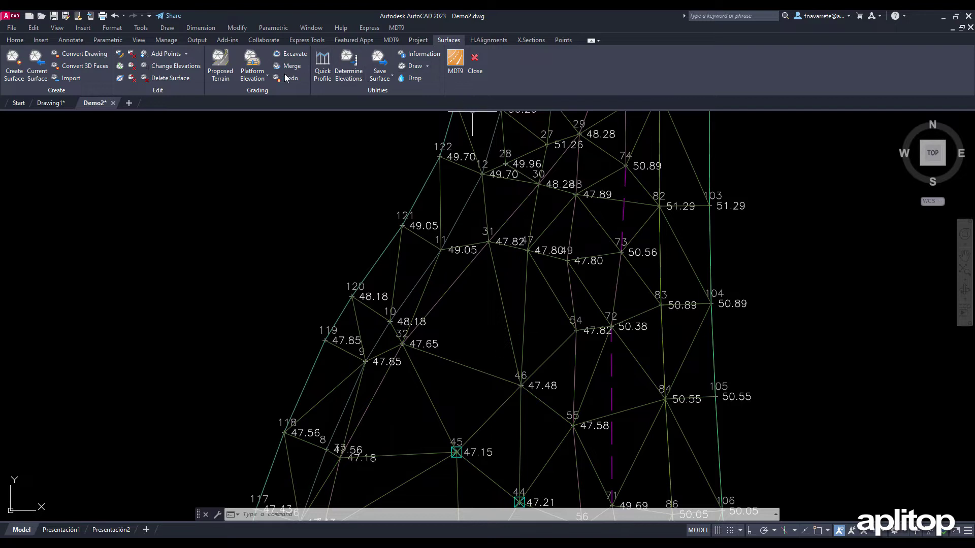
click(120, 66)
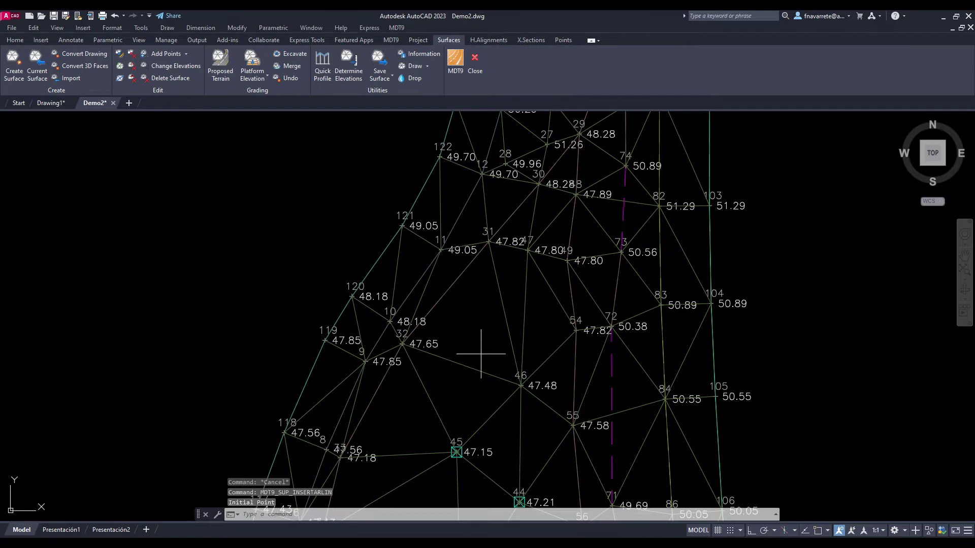
click(456, 452)
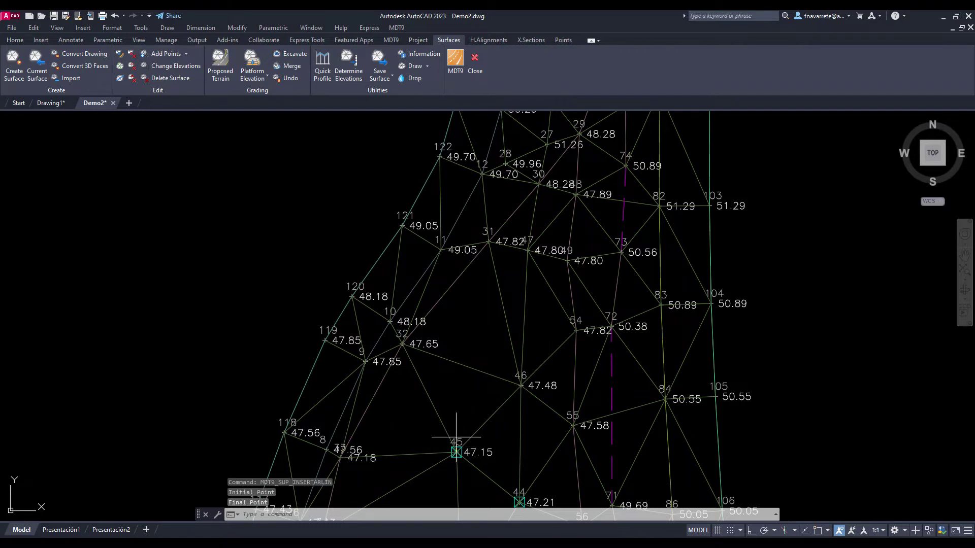
click(492, 240)
key(Return)
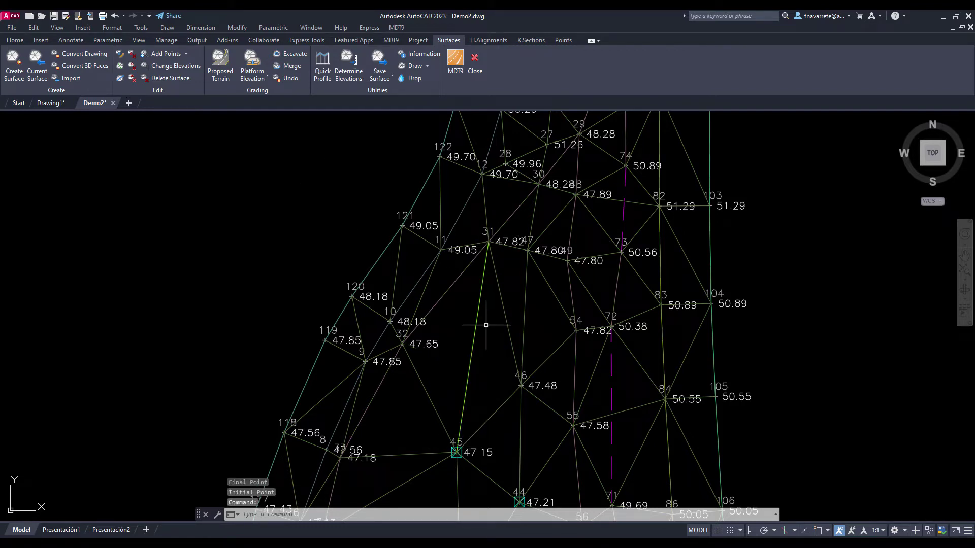
click(396, 28)
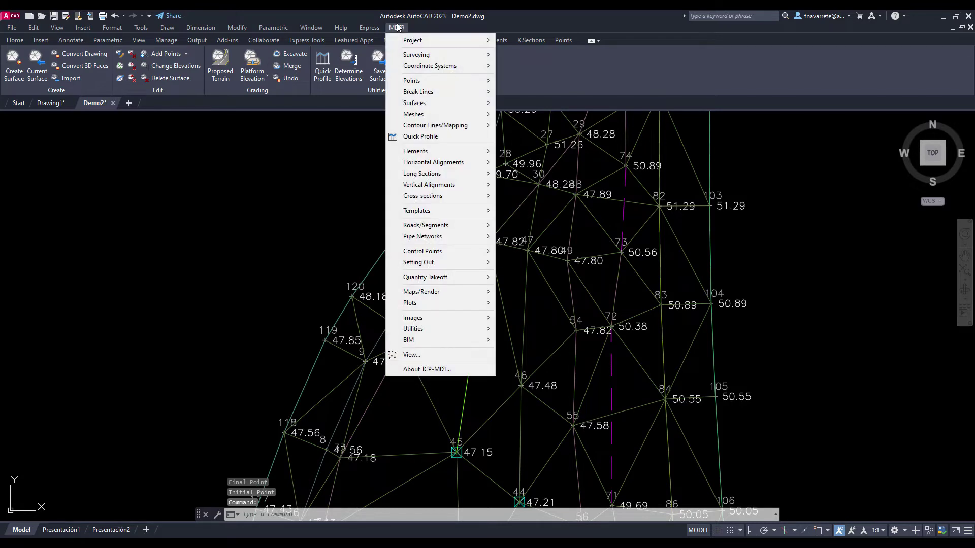
click(421, 136)
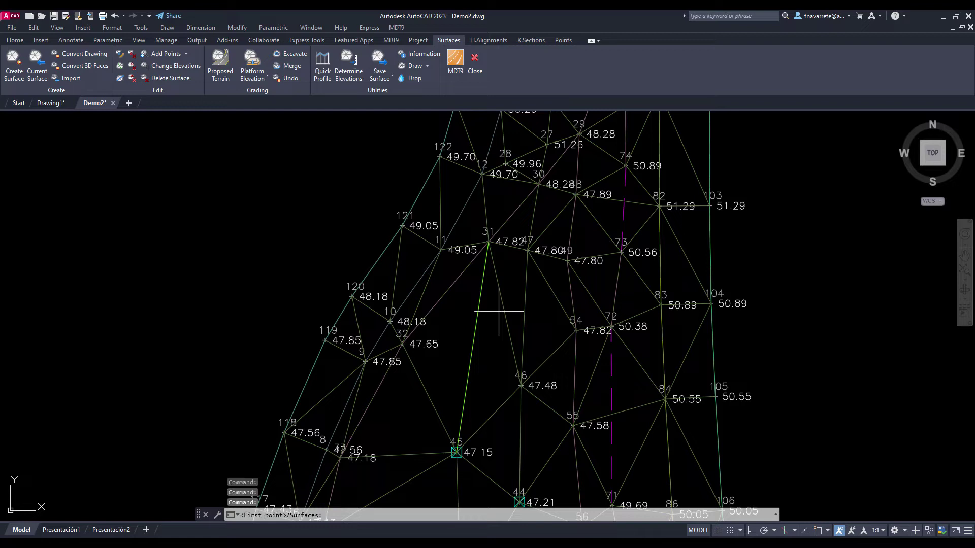
click(213, 381)
click(802, 361)
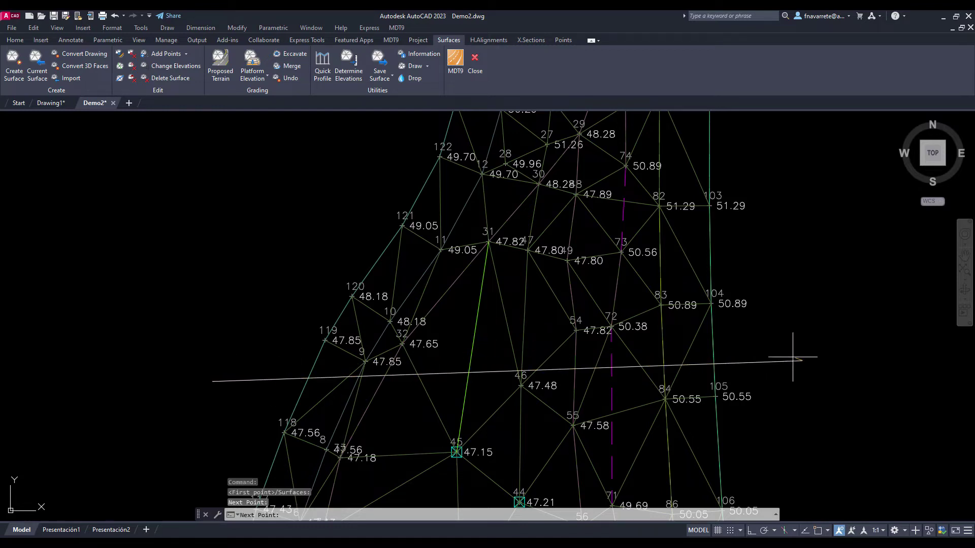
key(Return)
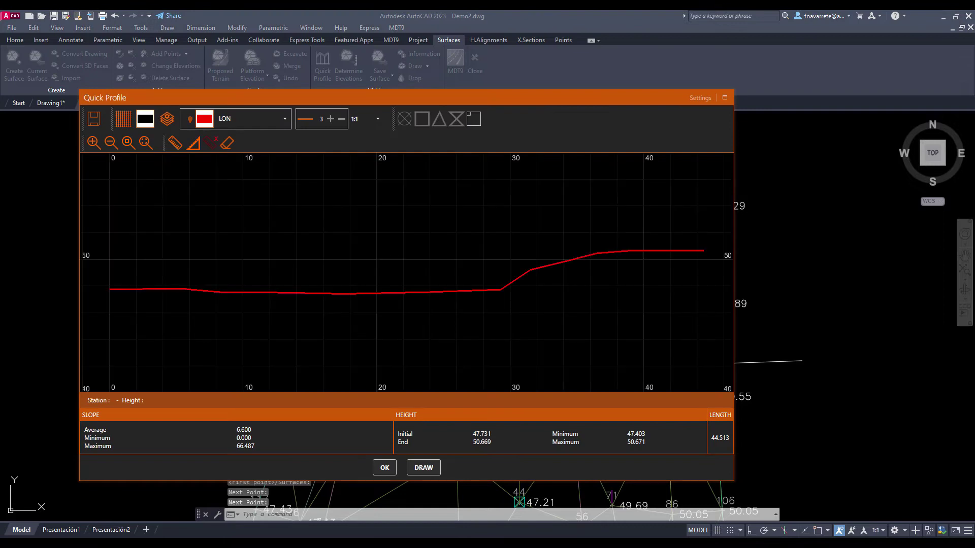
click(384, 467)
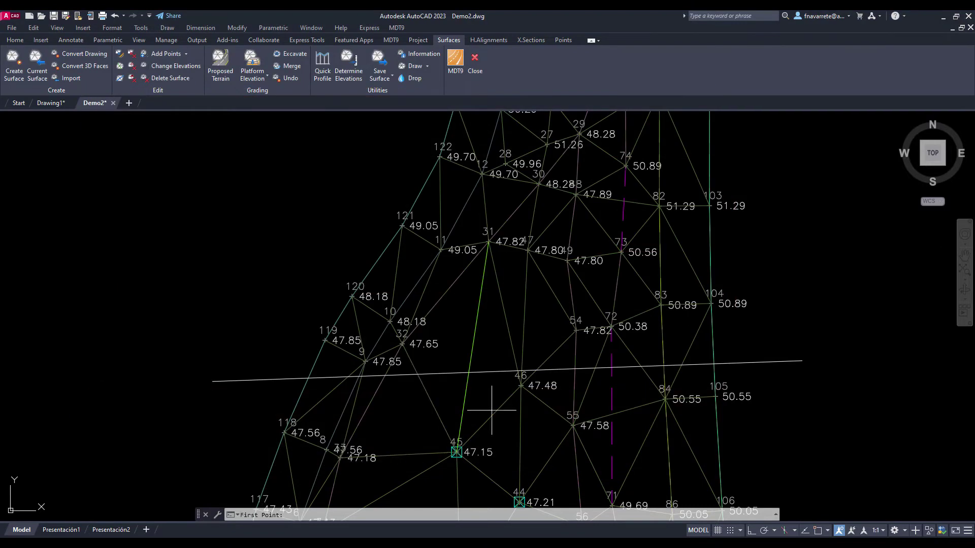
key(Escape)
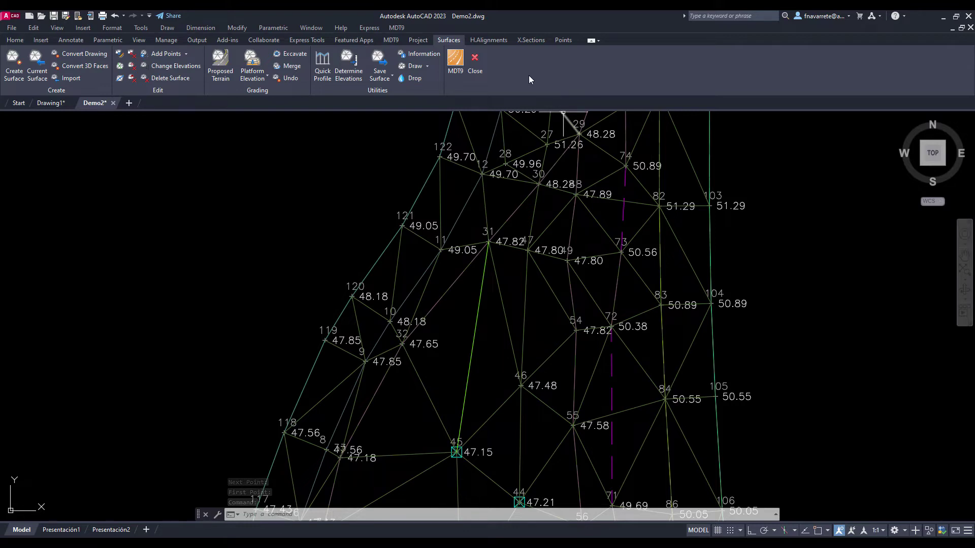
Generate contour lines on Demo2 at a 0.5 m minor and 2.5 m major interval
click(396, 40)
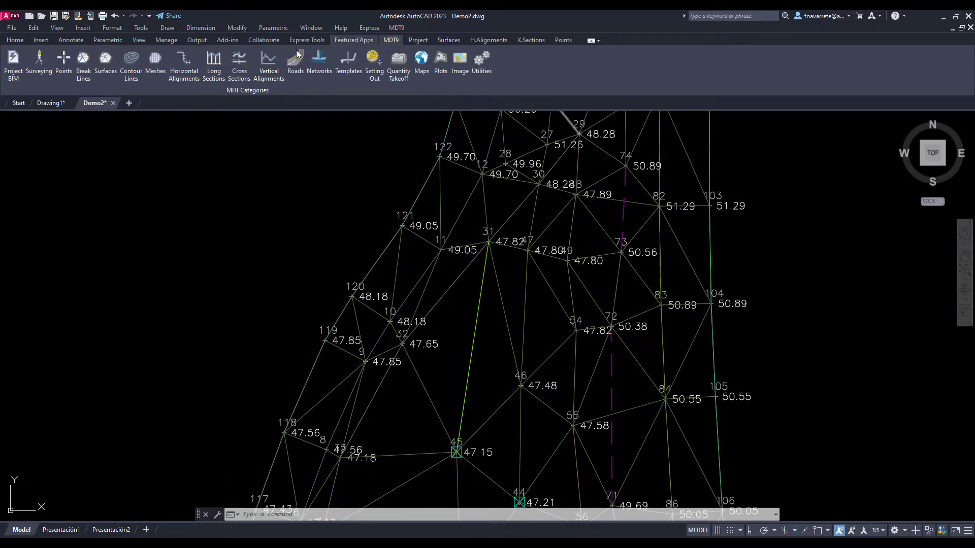
click(139, 72)
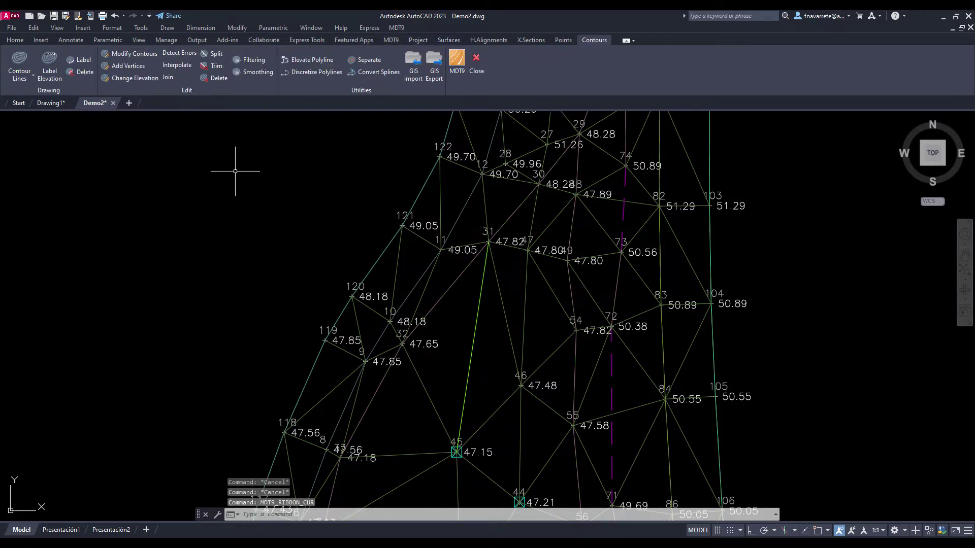
click(24, 70)
double_click(541, 247)
text(0.5)
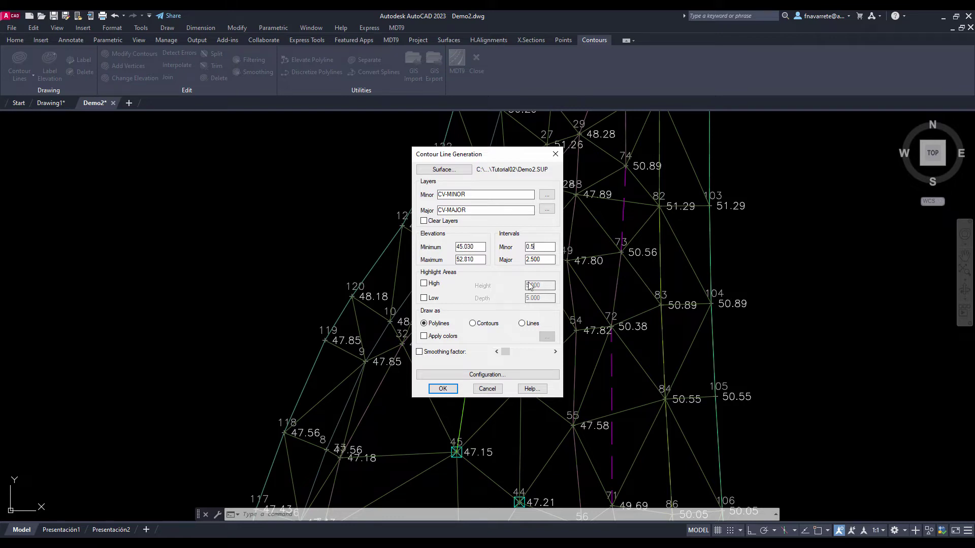
click(441, 390)
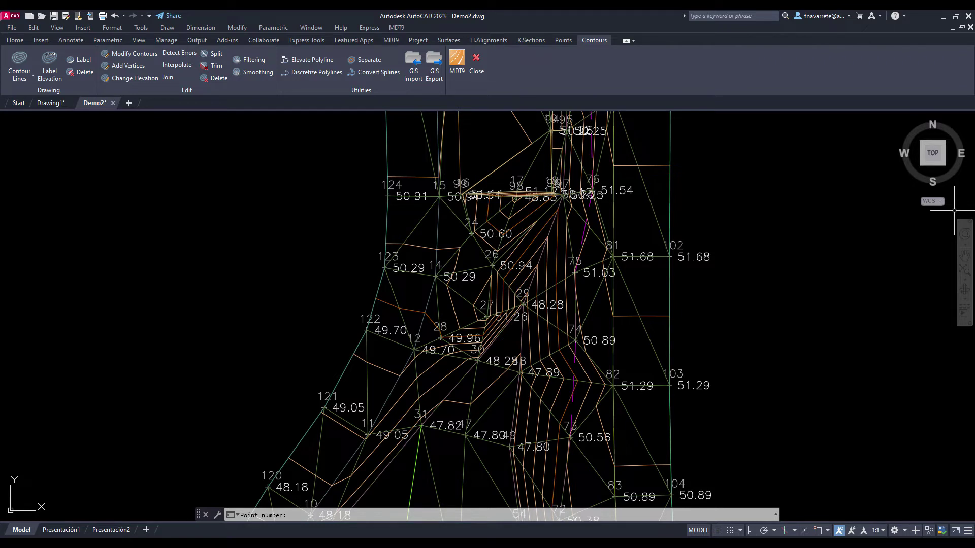
Insert a new surface edge joining point 31 to point 13
click(449, 40)
click(120, 66)
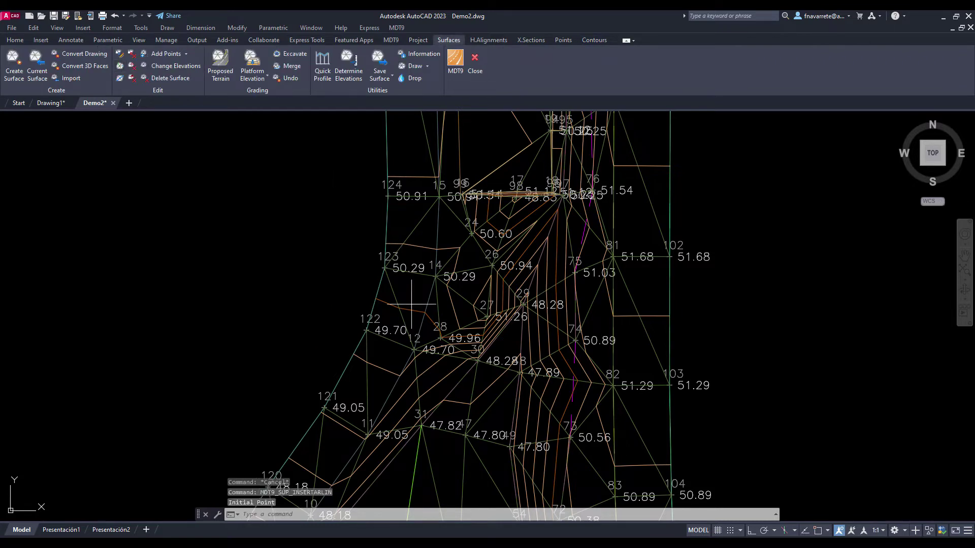
click(421, 427)
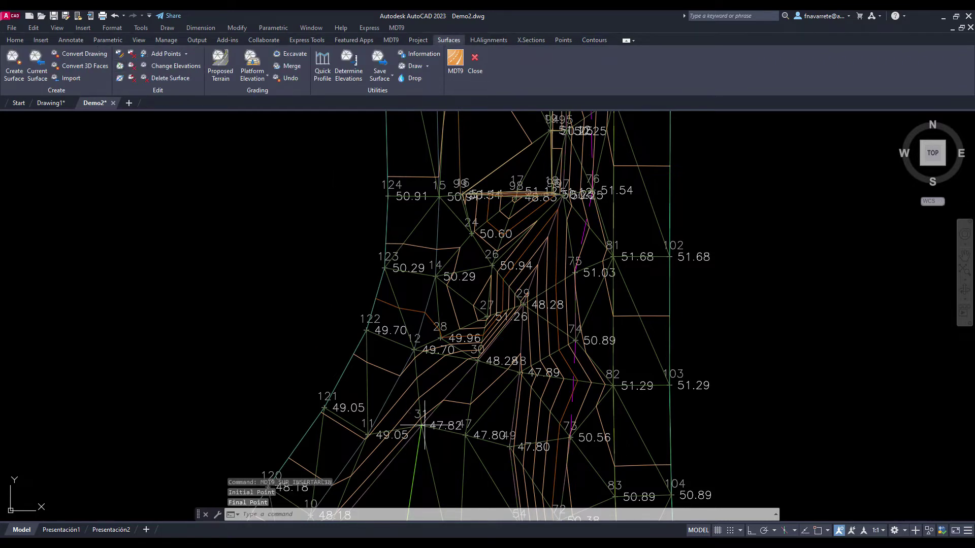
click(519, 374)
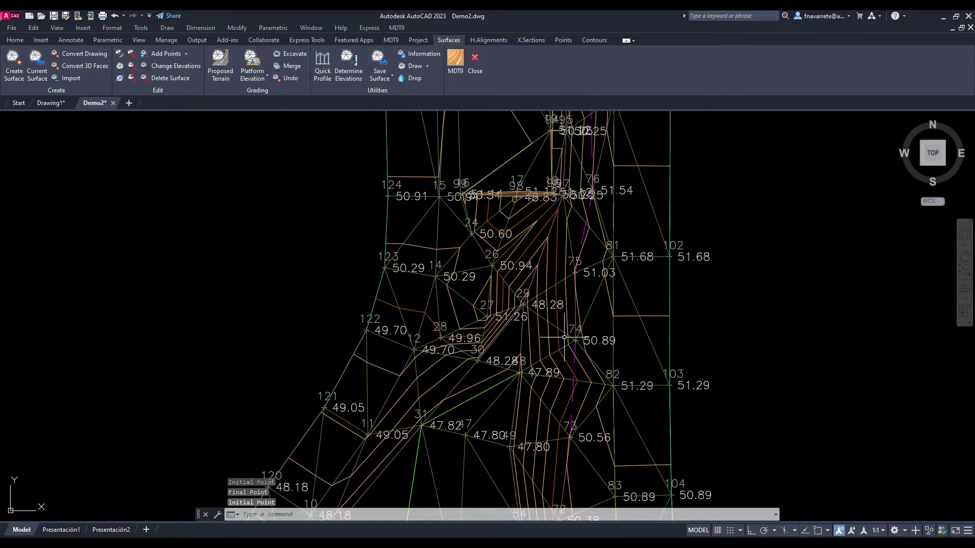
key(Return)
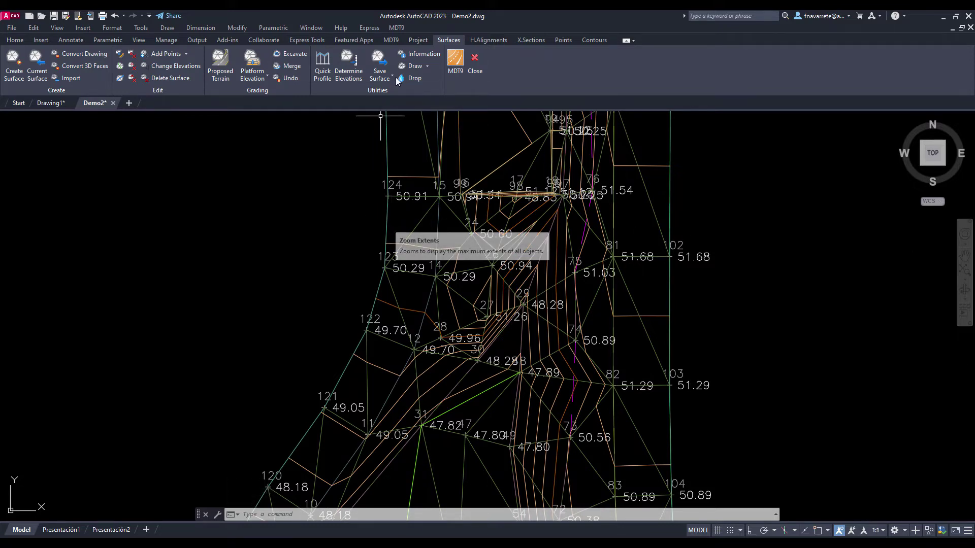
Label all contour lines automatically with their elevations (47.50, 50.00, 52.50)
click(397, 28)
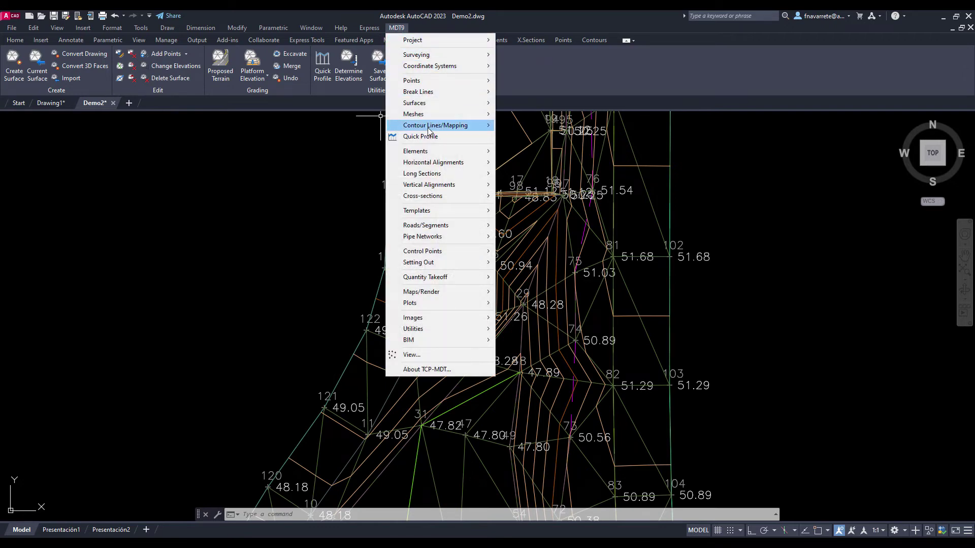
mouse_move(441, 125)
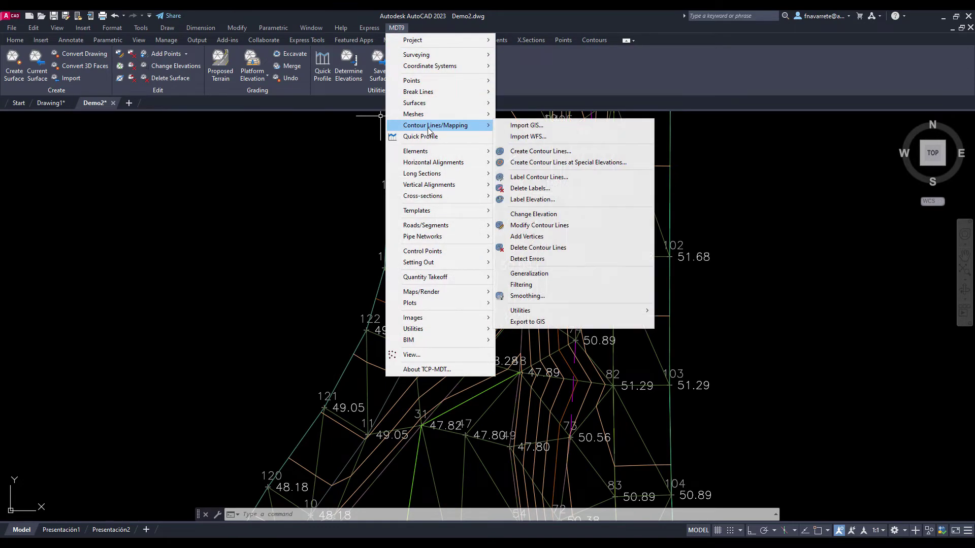
click(544, 177)
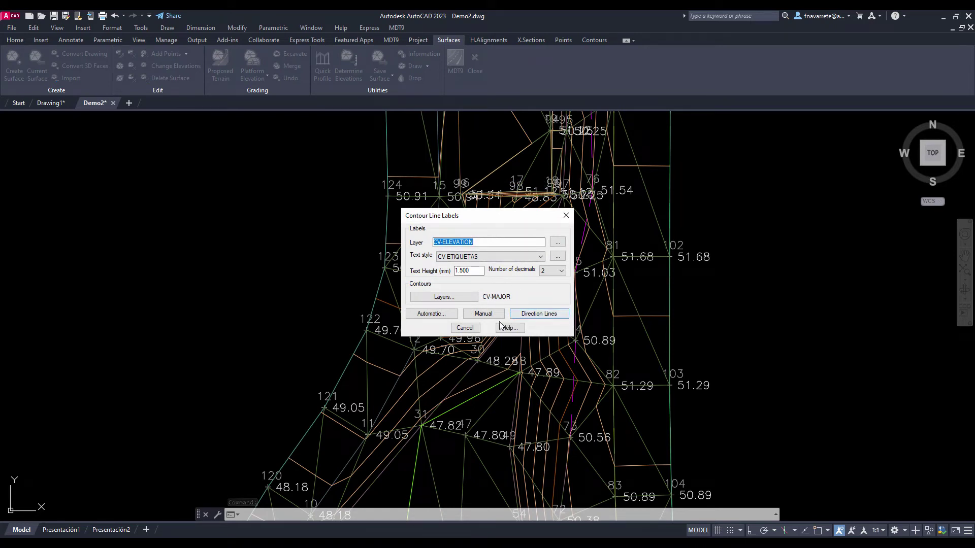
click(447, 315)
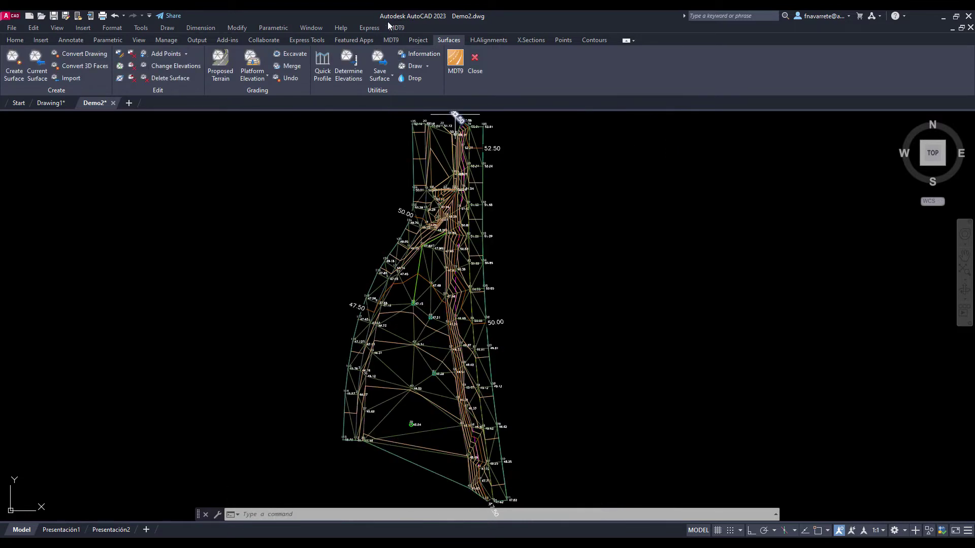
Manually place a 45.50 label on the lowest contour near the terrain's bottom
click(395, 27)
mouse_move(422, 129)
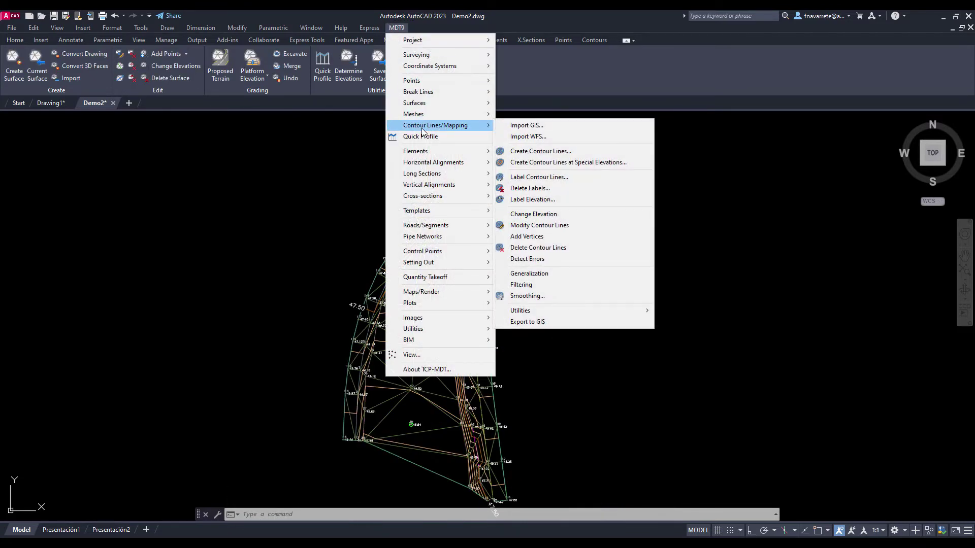
click(533, 177)
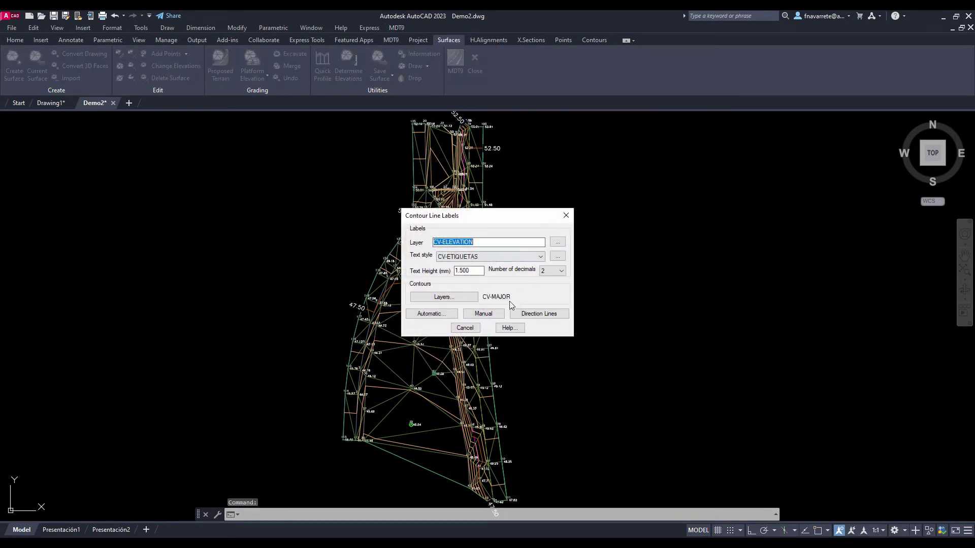
click(490, 313)
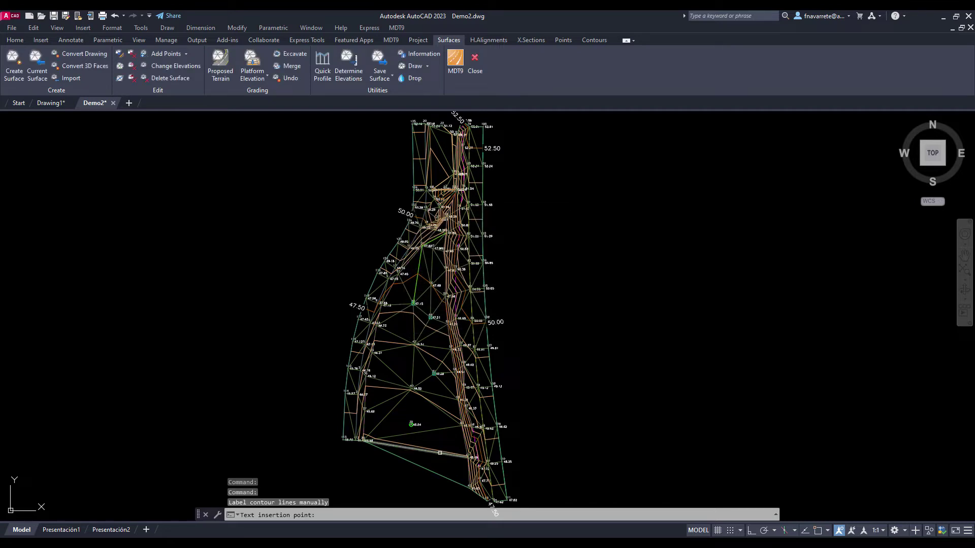
click(436, 450)
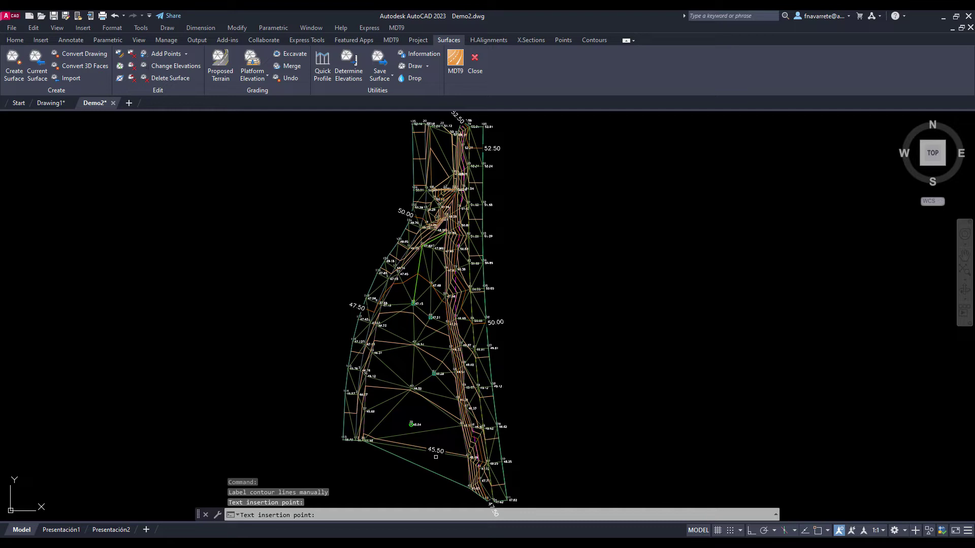
scroll(435, 457, up, 2)
key(Escape)
Label a picked terrain point with its 45.280 elevation, placed below the 45.50 contour label
click(397, 25)
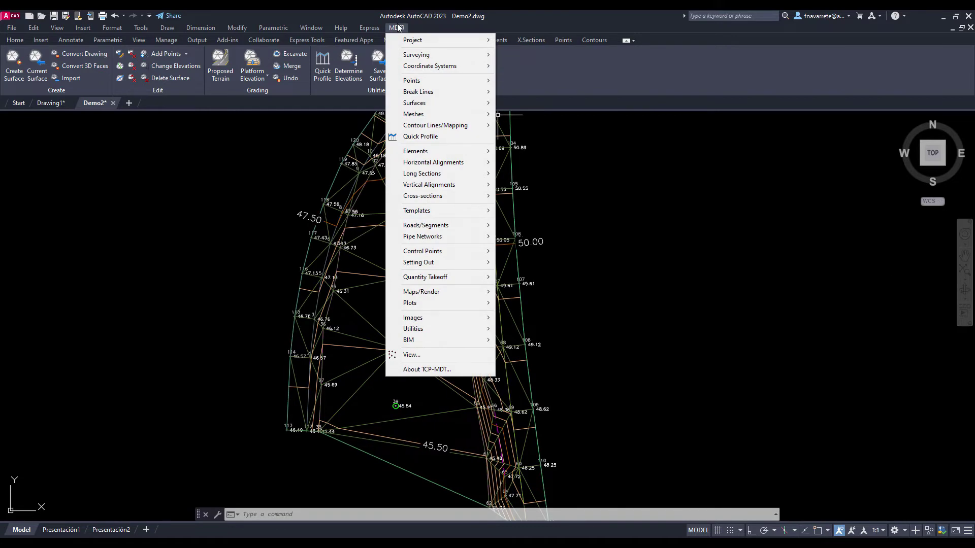
mouse_move(413, 129)
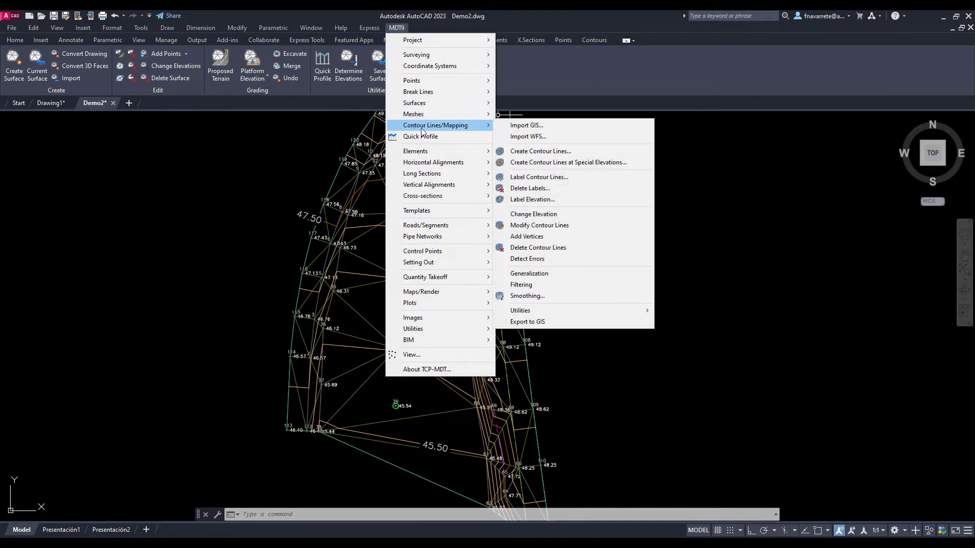
click(528, 200)
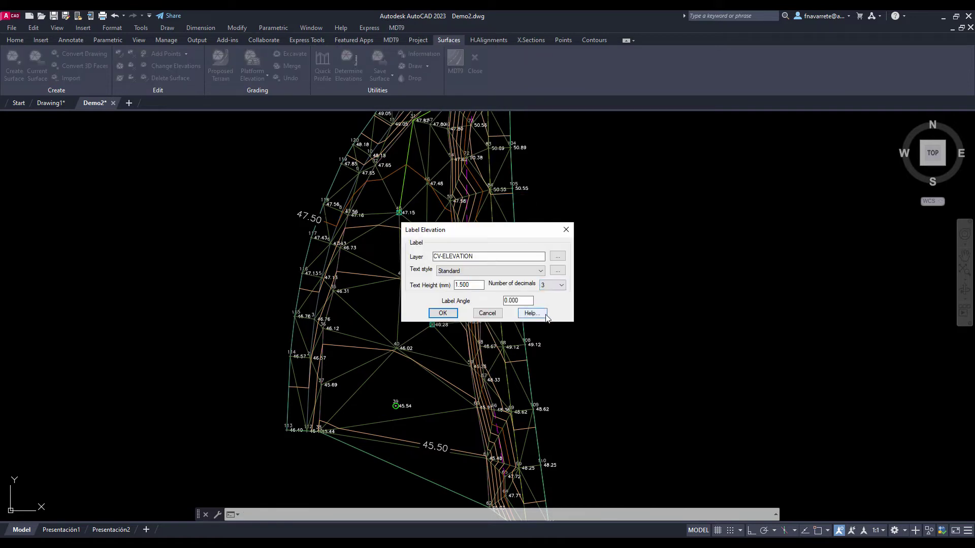
click(443, 314)
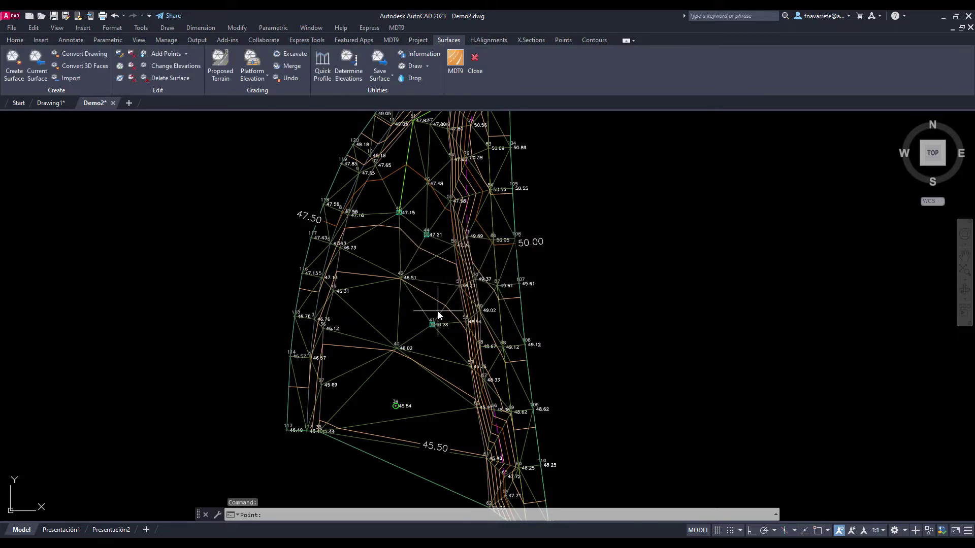
click(438, 311)
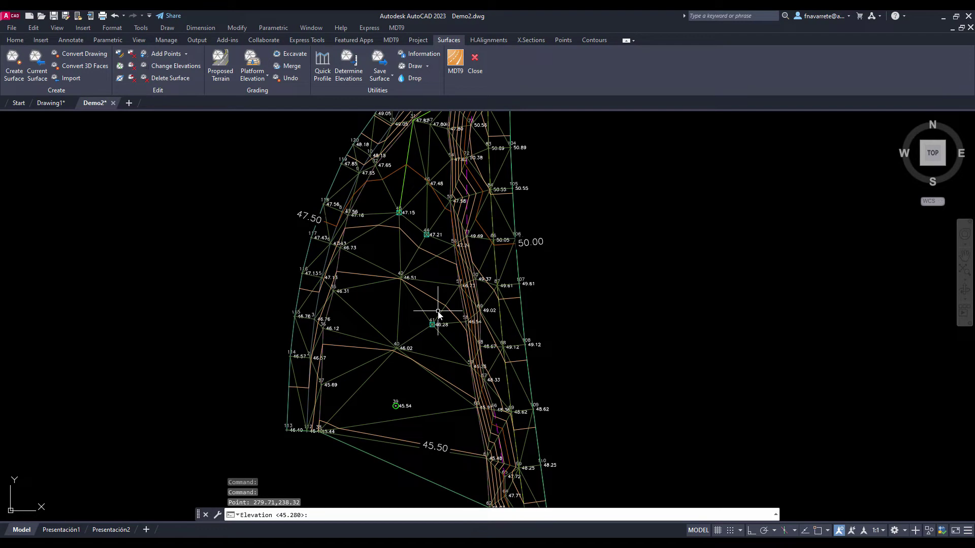
key(Return)
click(400, 457)
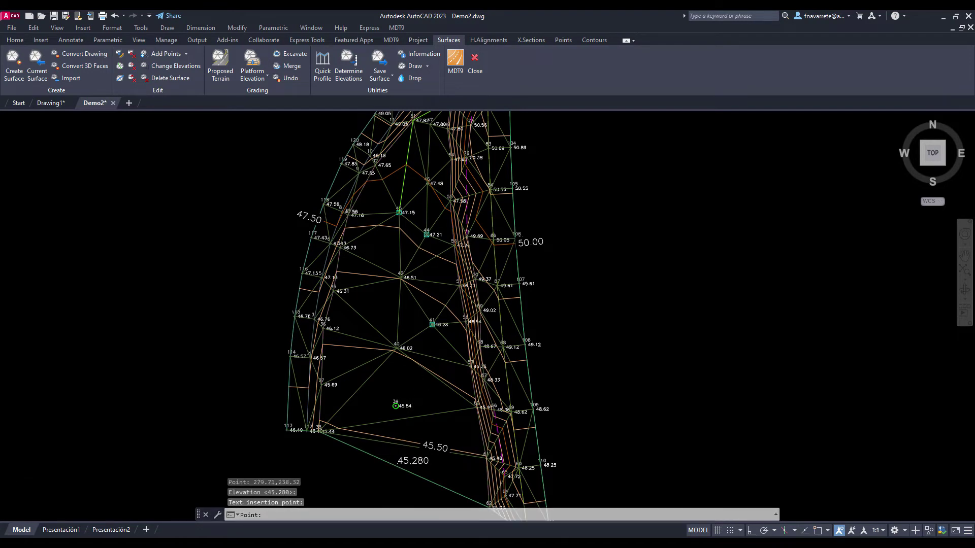
scroll(401, 495, up, 2)
scroll(400, 492, up, 2)
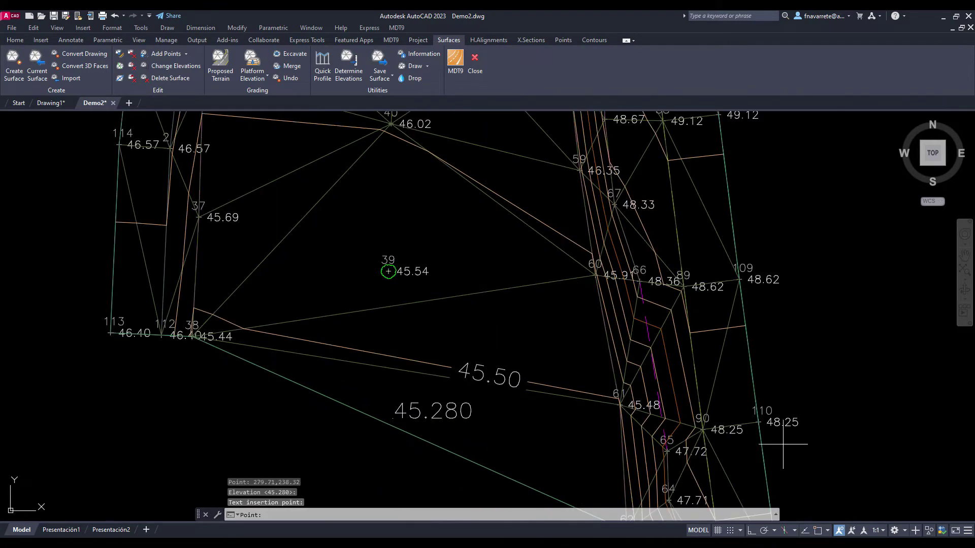
scroll(266, 71, down, 4)
Apply smoothing factor 3 to all contour lines in the drawing
click(267, 73)
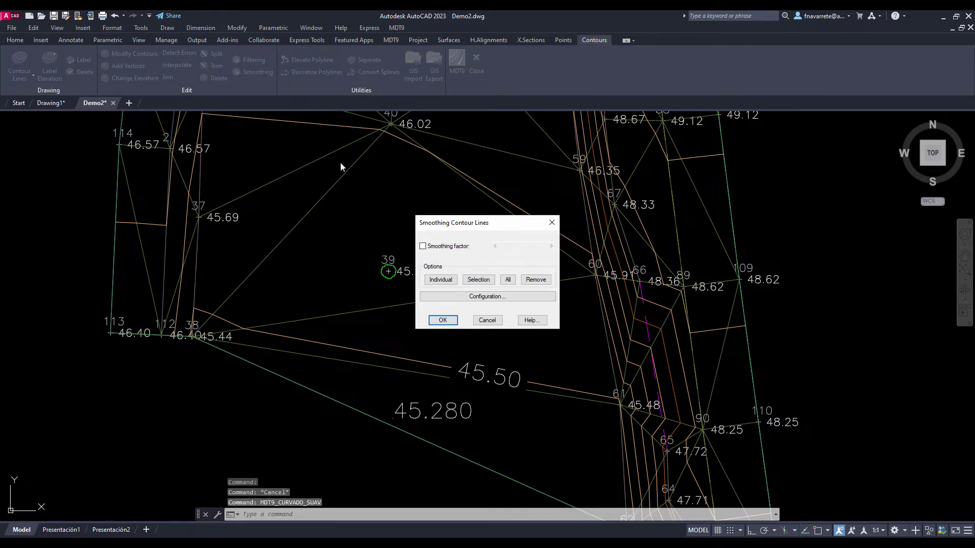
click(423, 246)
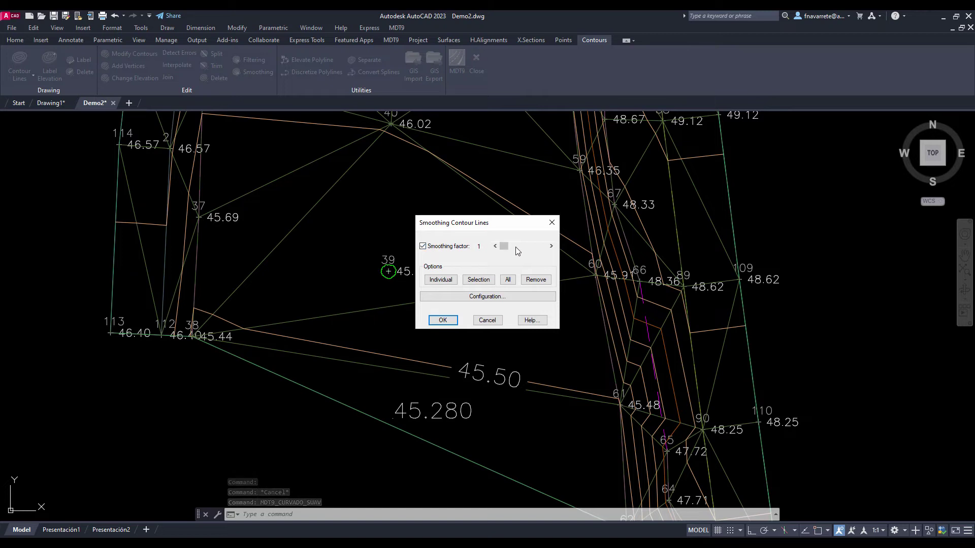
click(519, 251)
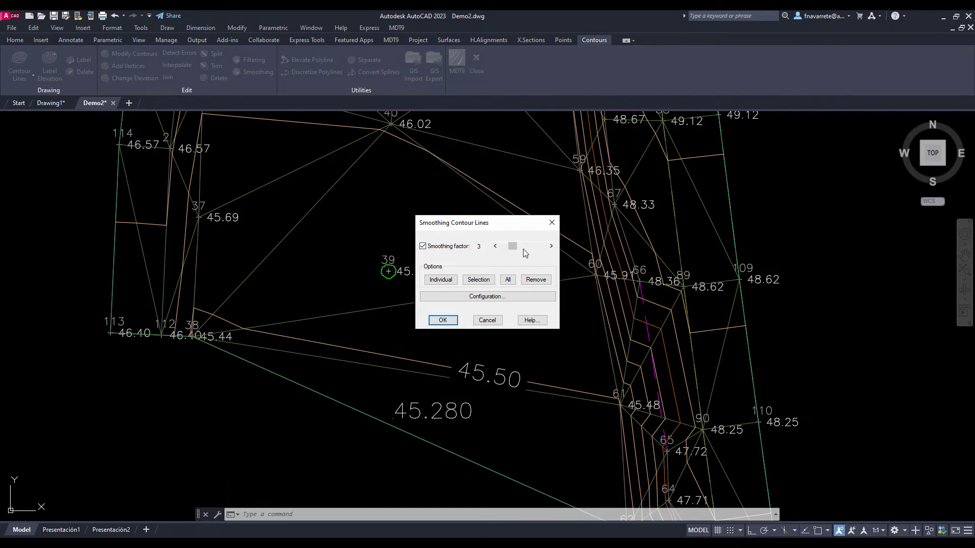
click(506, 281)
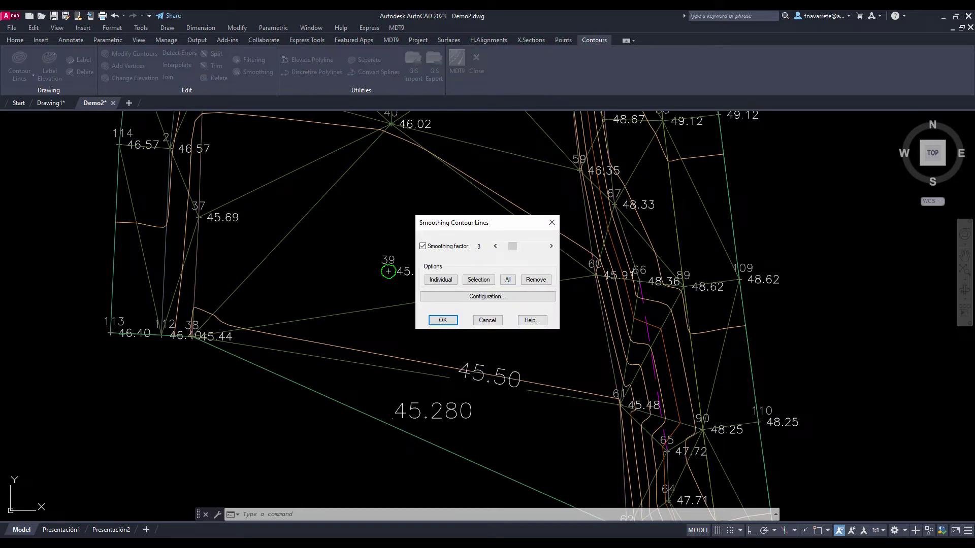
click(442, 320)
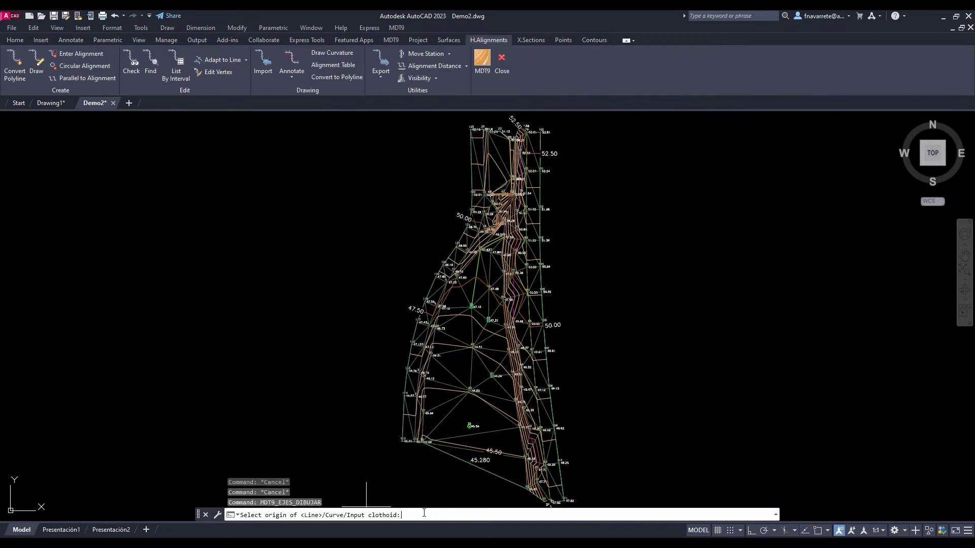
Start the alignment at 293.36,346.9 with a 62.008 straight toward 276.77,287.22
text(29)
text(3.3)
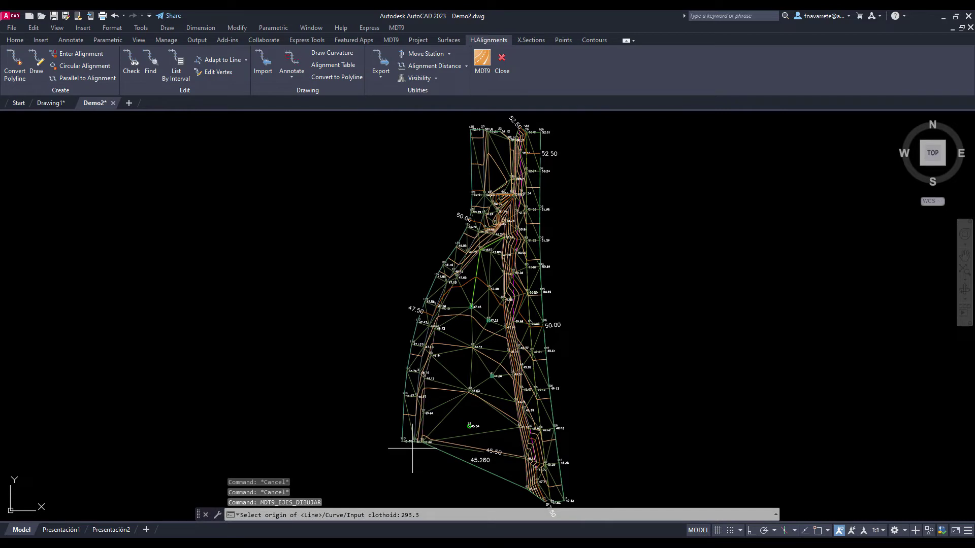
key(BackSpace)
text(6,346.9)
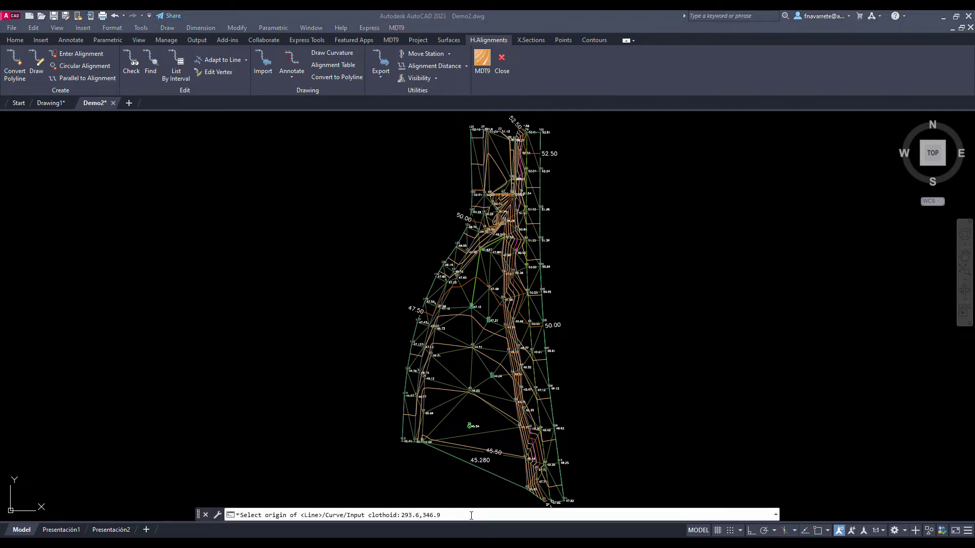
key(Return)
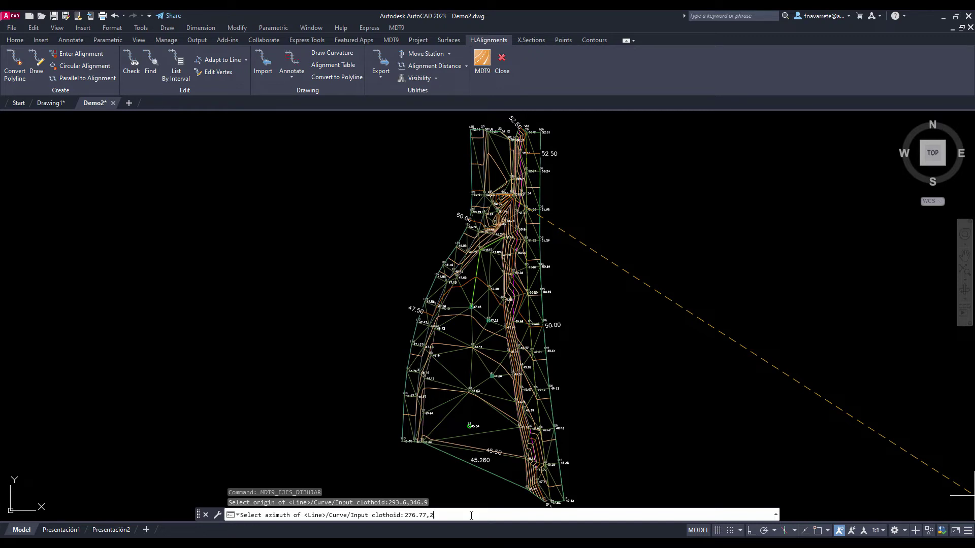
text(7.22)
key(Return)
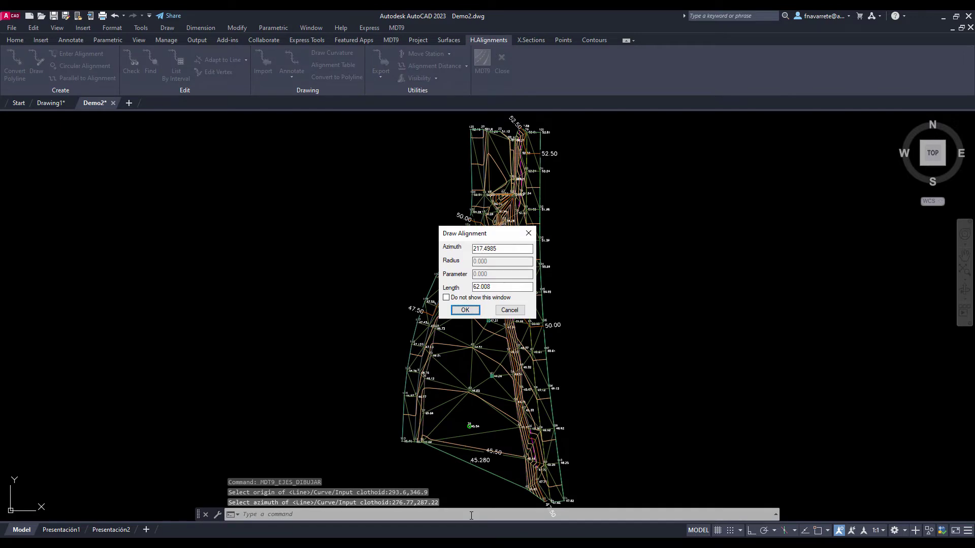
click(467, 299)
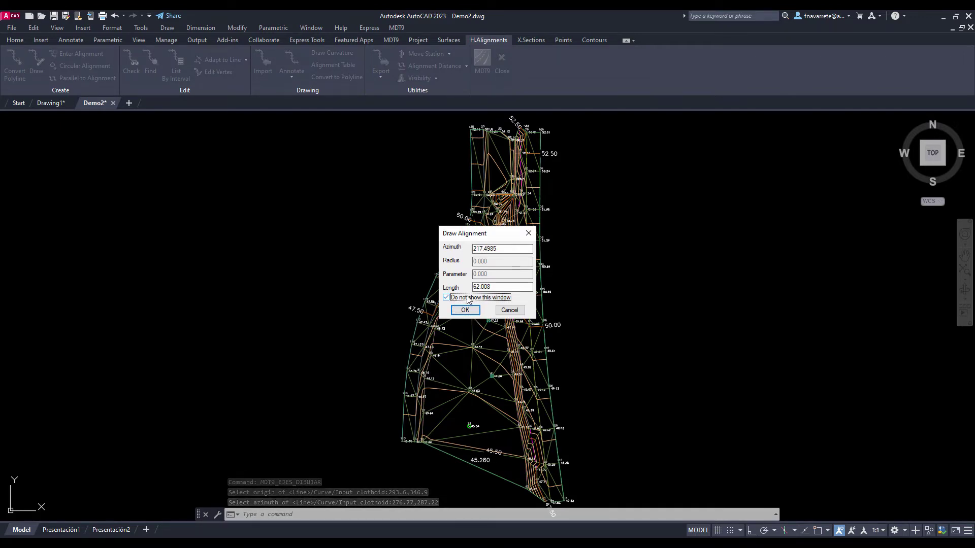
click(454, 312)
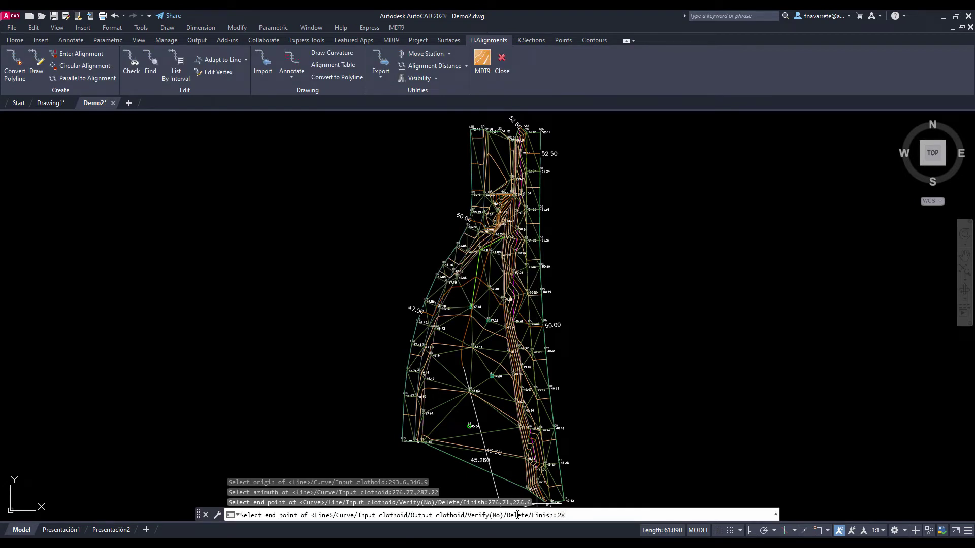
Add a curve ending at 286.84,238.94 and finish the alignment
text(84,238.94)
key(Return)
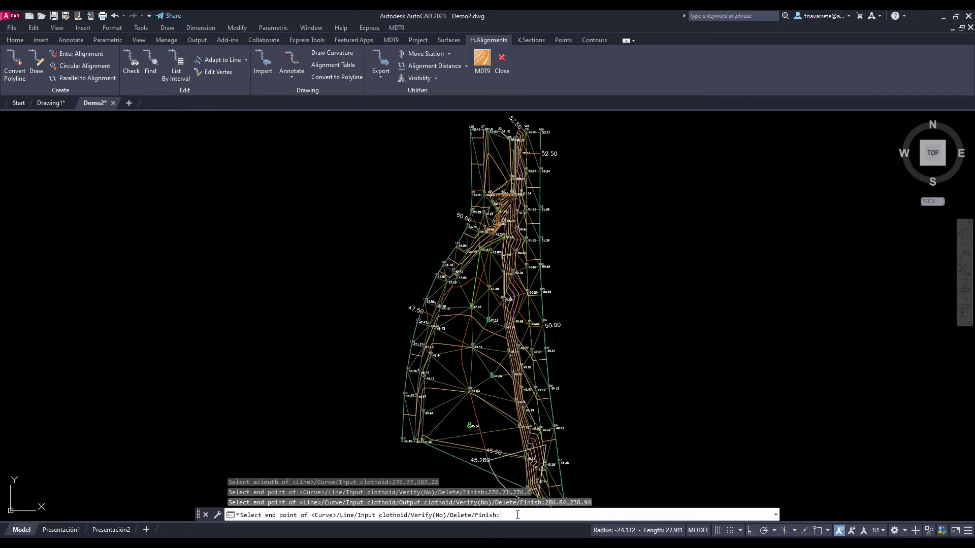
key(Return)
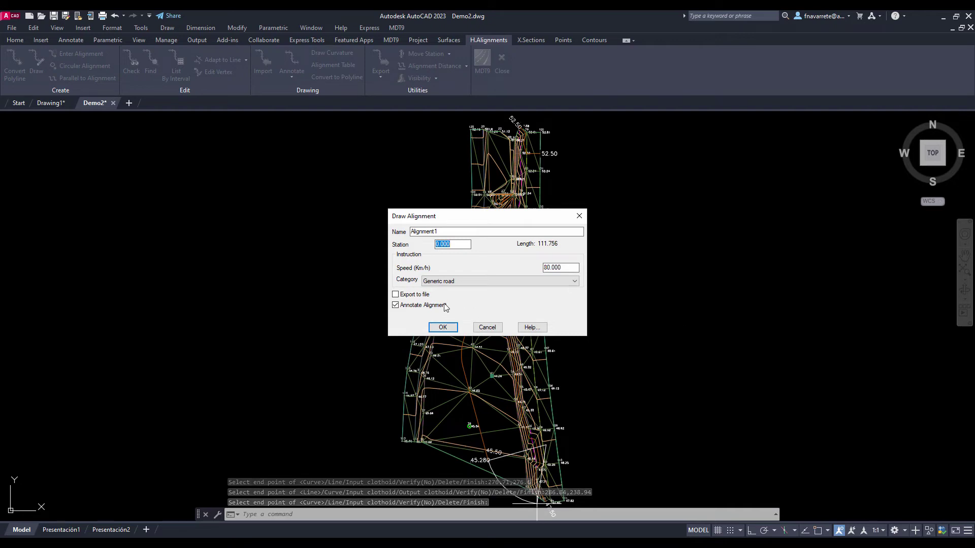
Keep the name Alignment1, skip annotation, and export it to Alignment1.EJE in Tutorial02
click(421, 295)
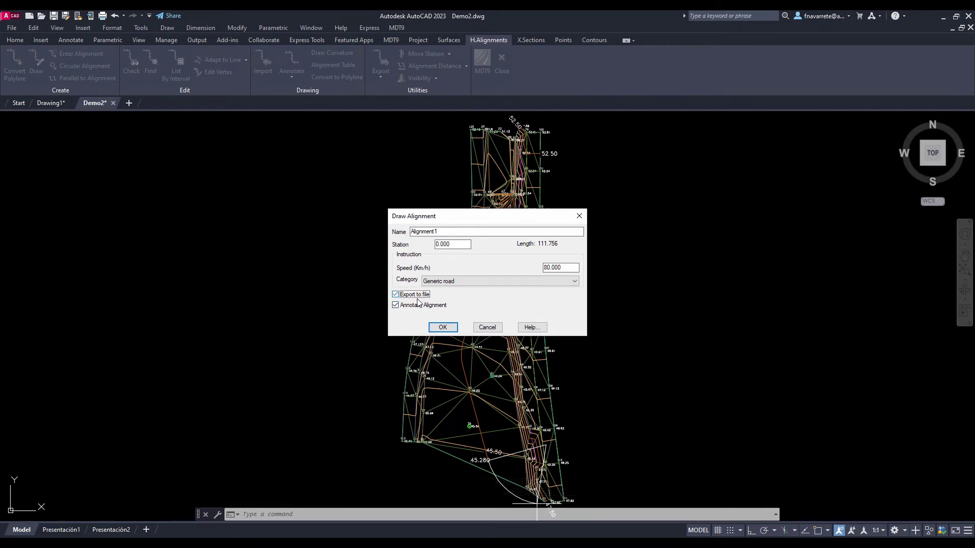
click(417, 306)
click(442, 327)
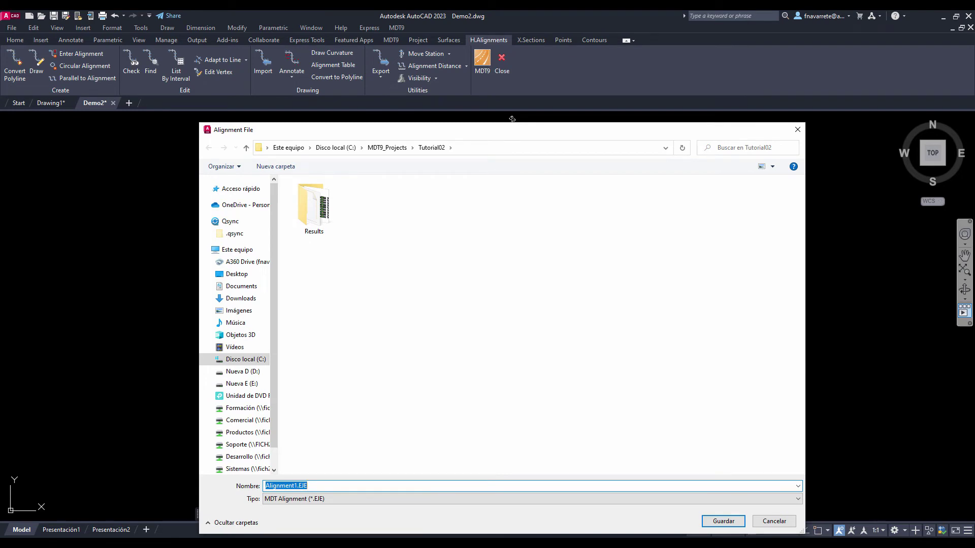
click(718, 521)
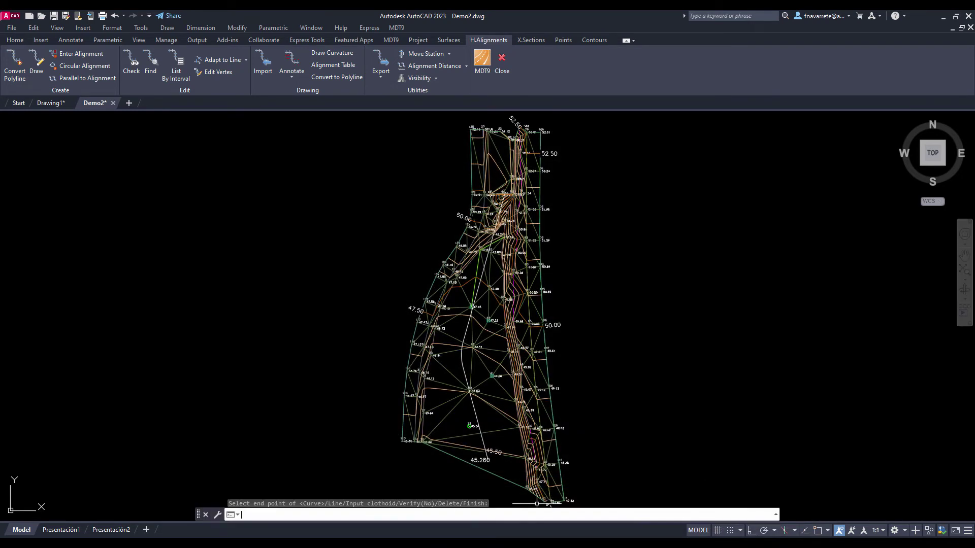
key(Return)
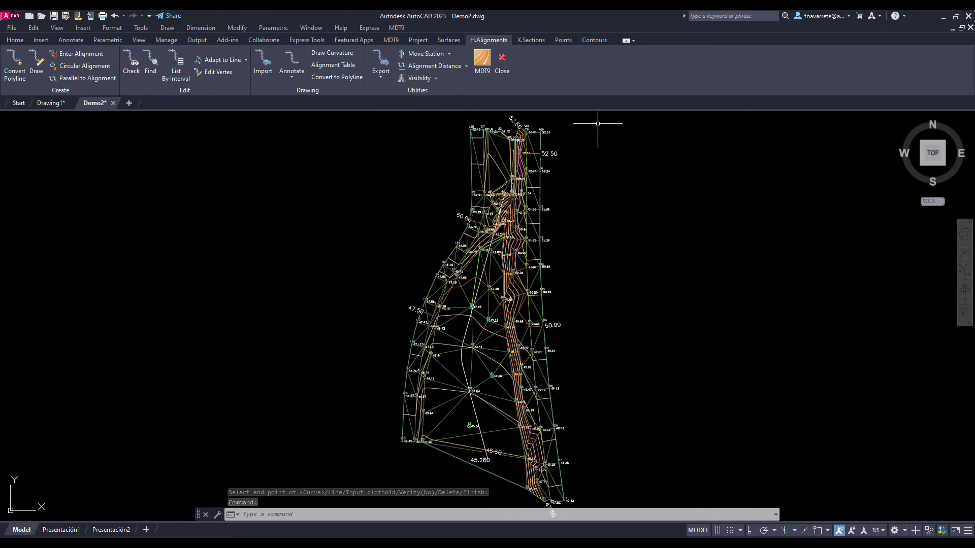
click(176, 72)
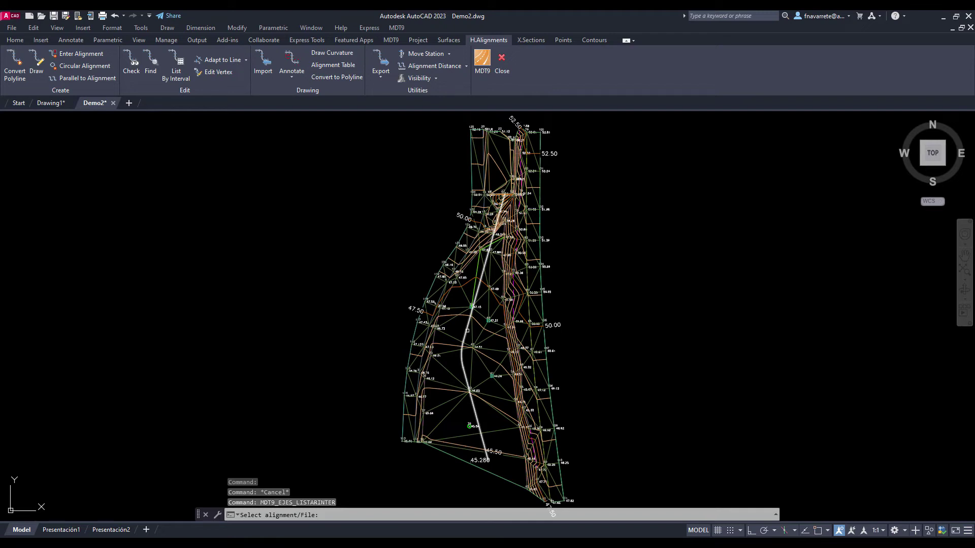
click(468, 330)
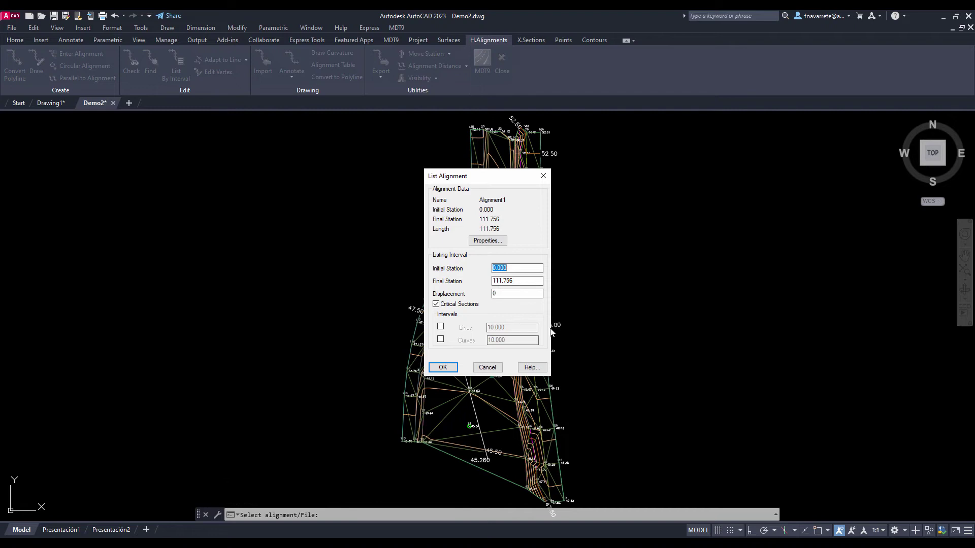
click(442, 368)
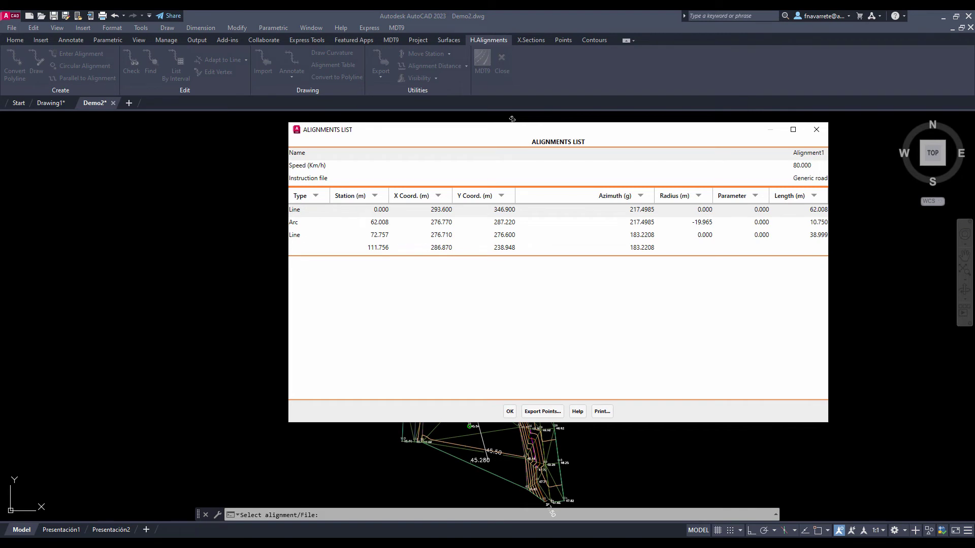
click(509, 412)
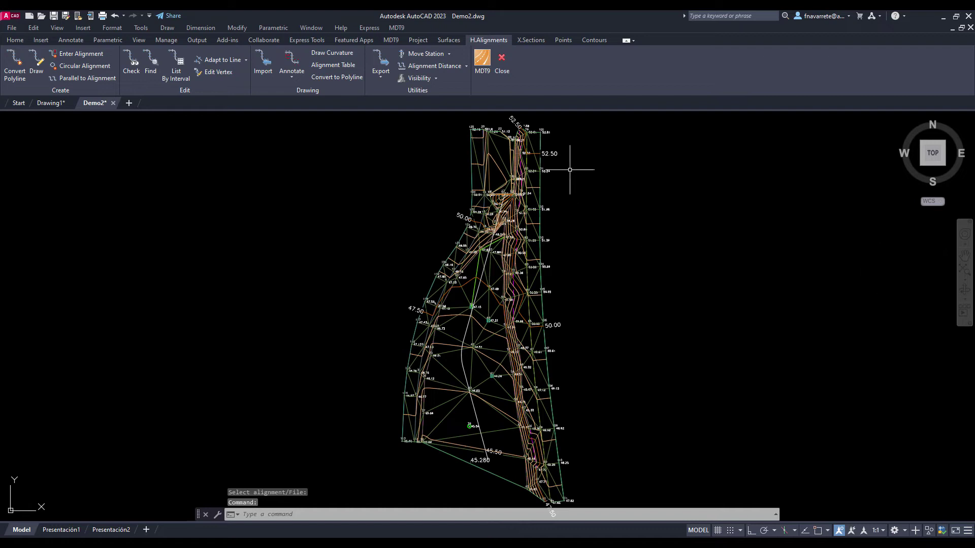
Create cross sections along Alignment1 with a sampling interval of 2
click(531, 39)
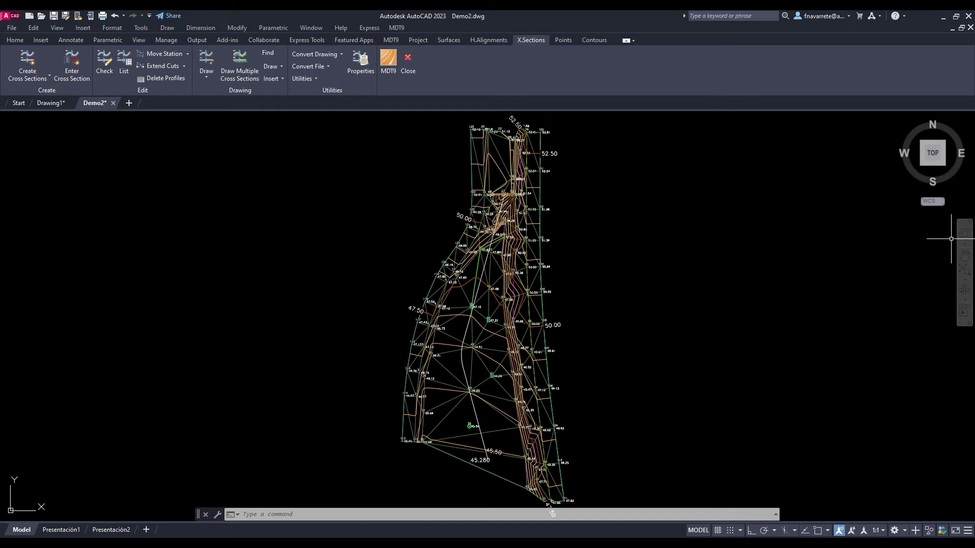
click(23, 66)
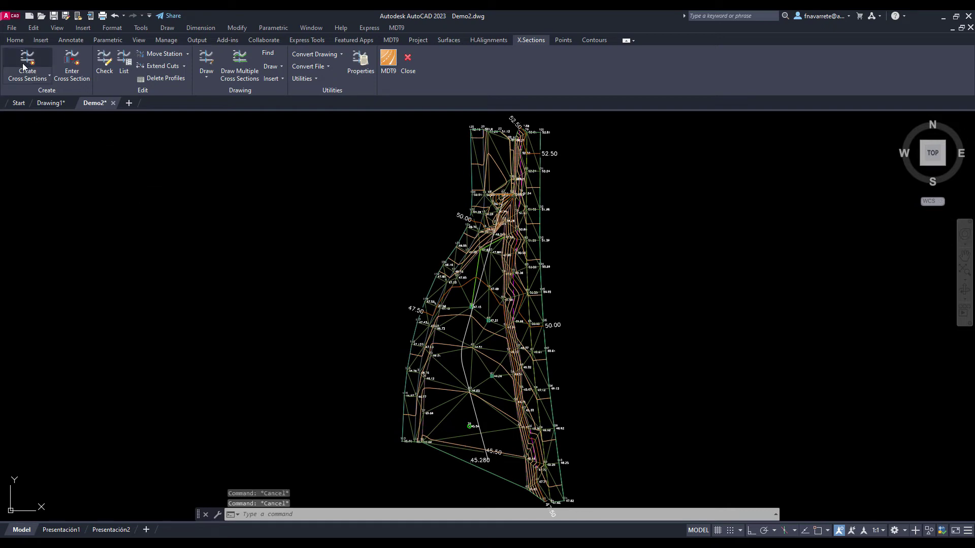
click(469, 329)
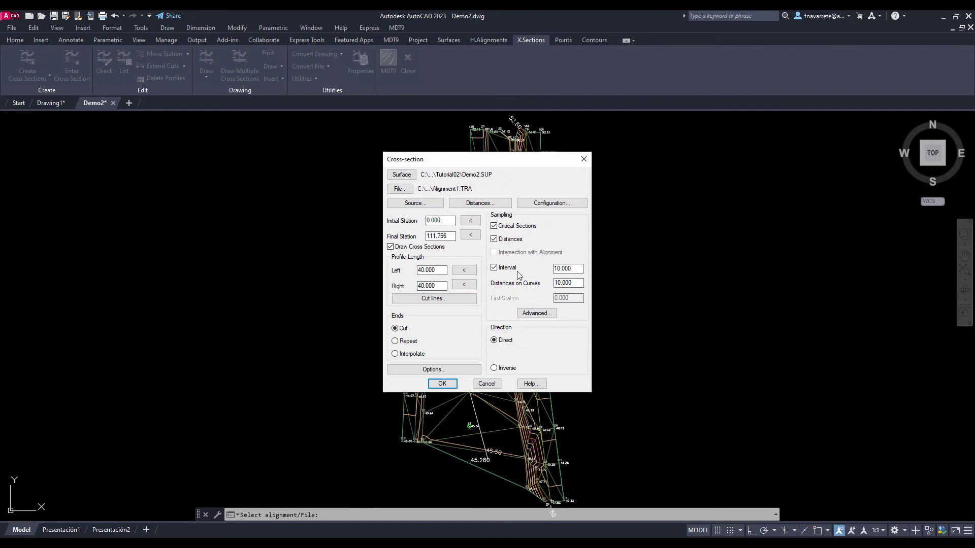
double_click(556, 268)
text(2)
key(Tab)
Generate Alignment1's cross sections and draw them at 500 horizontal and vertical scale at the automatic origin
click(441, 384)
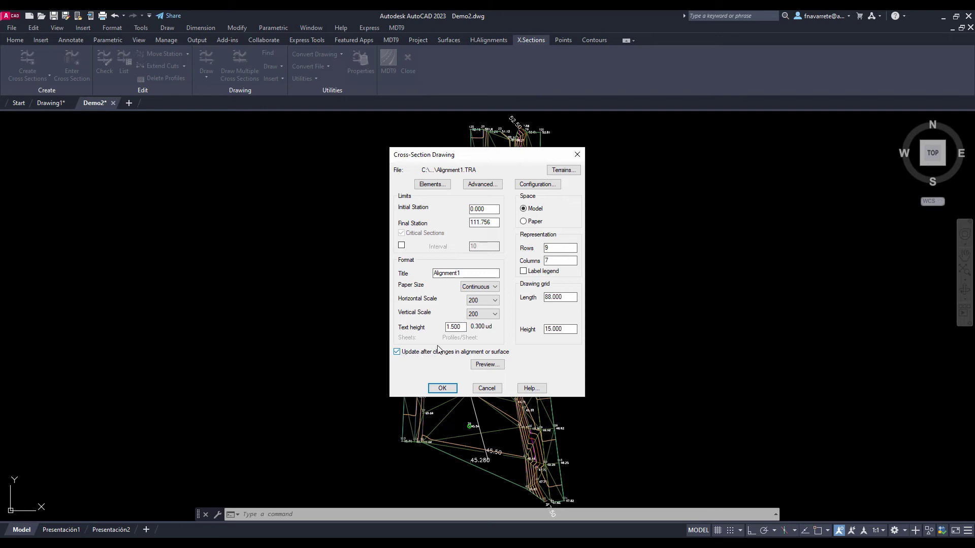
click(480, 300)
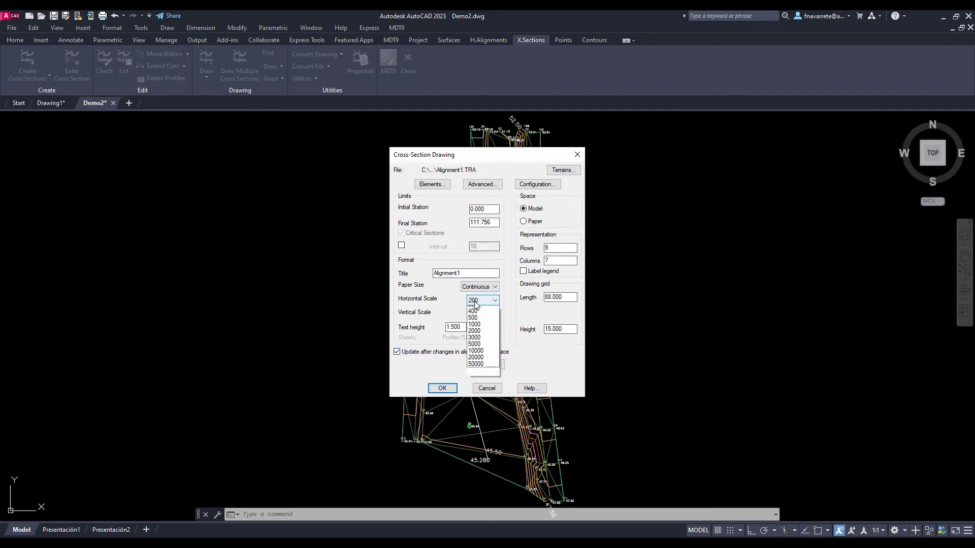
click(476, 323)
click(481, 314)
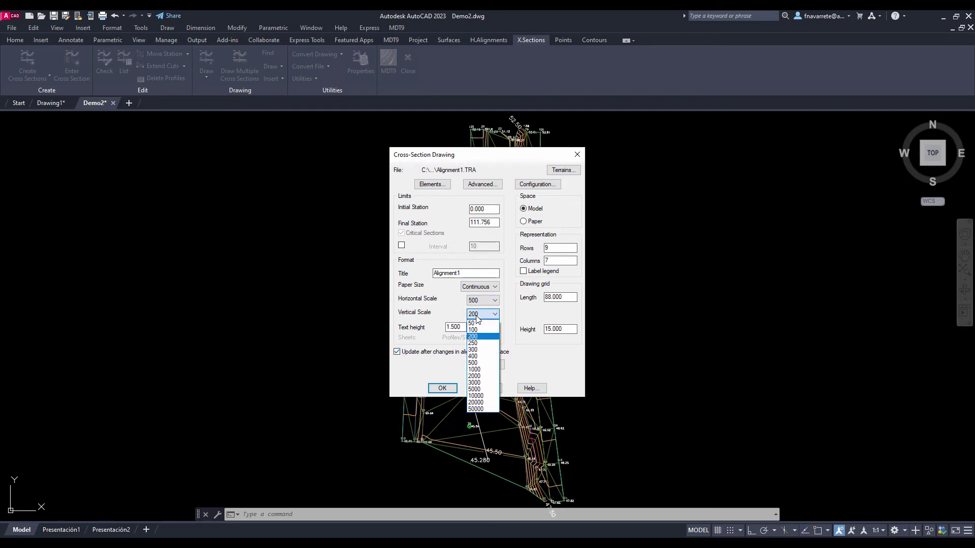
click(480, 362)
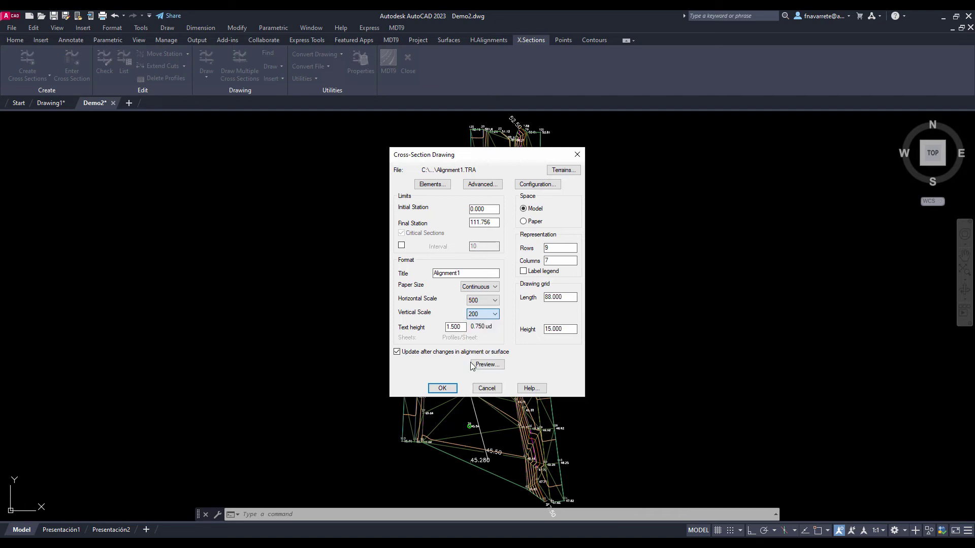
click(441, 388)
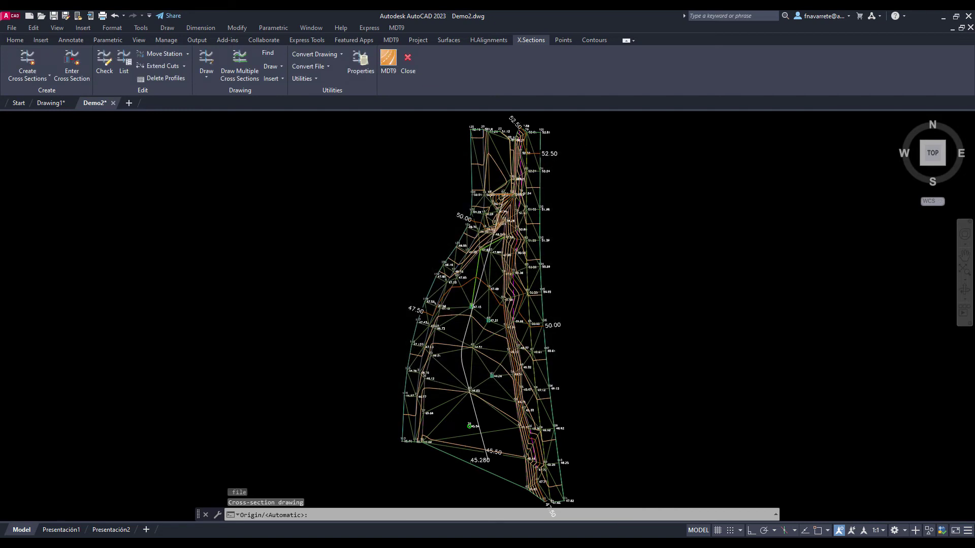
key(Return)
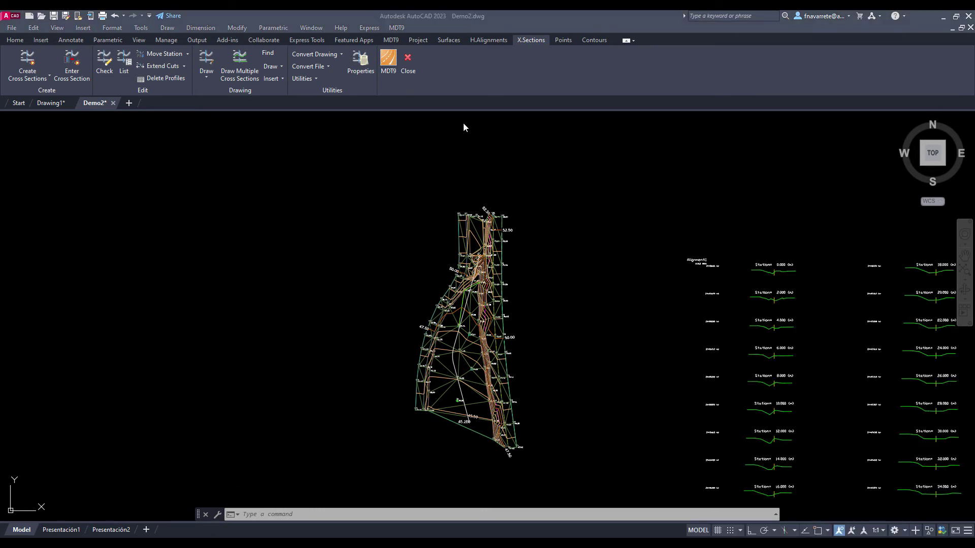
Open Alignment1.TRA in the CrossSection editor, play through its stations up to 88.000, then close it
click(102, 74)
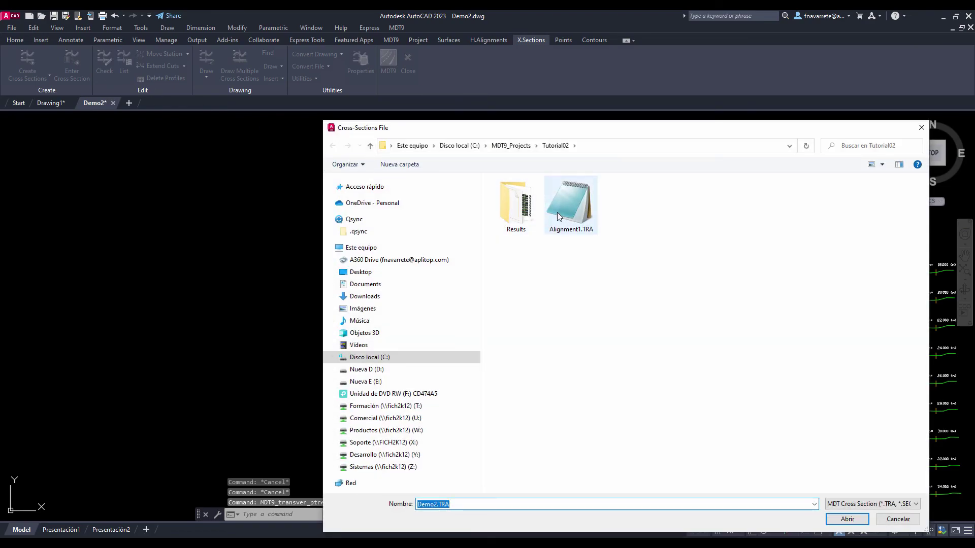
double_click(556, 212)
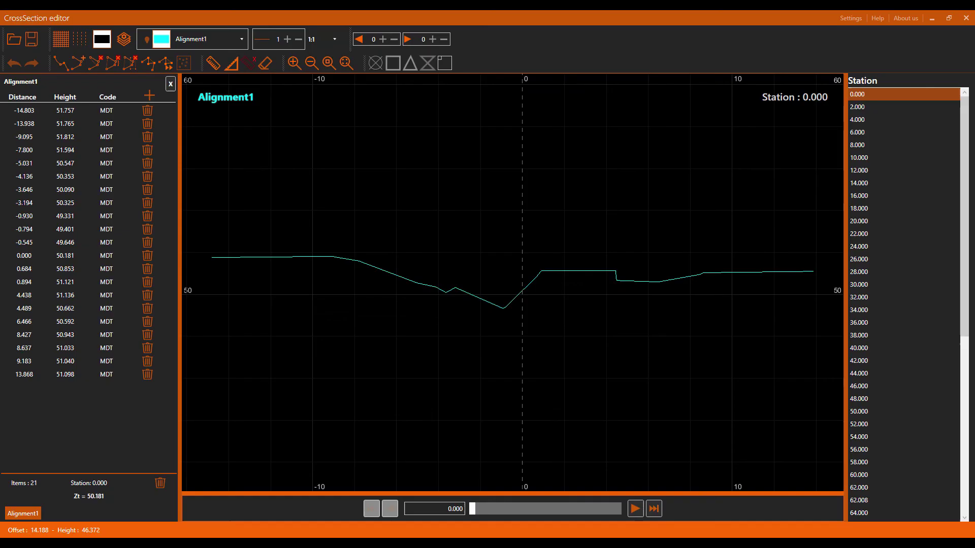
click(634, 513)
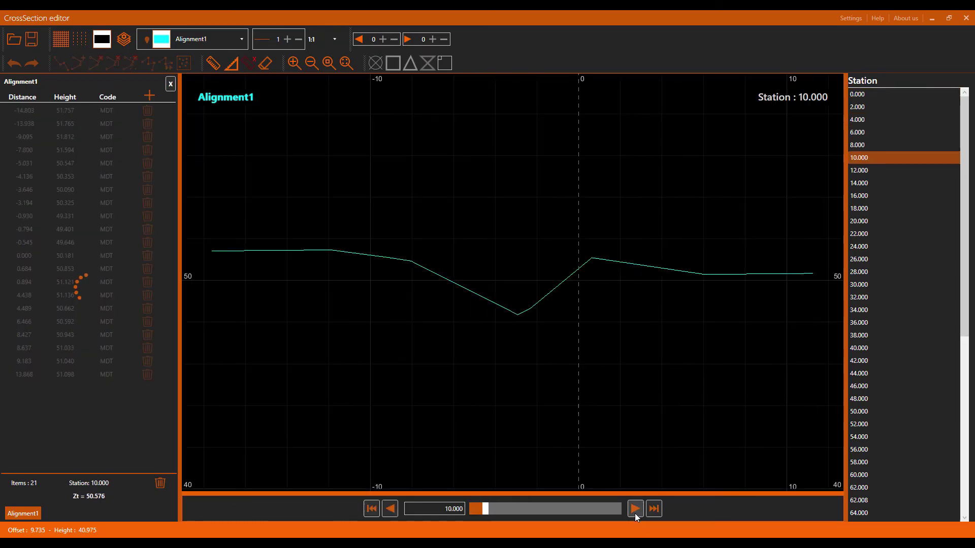
click(634, 514)
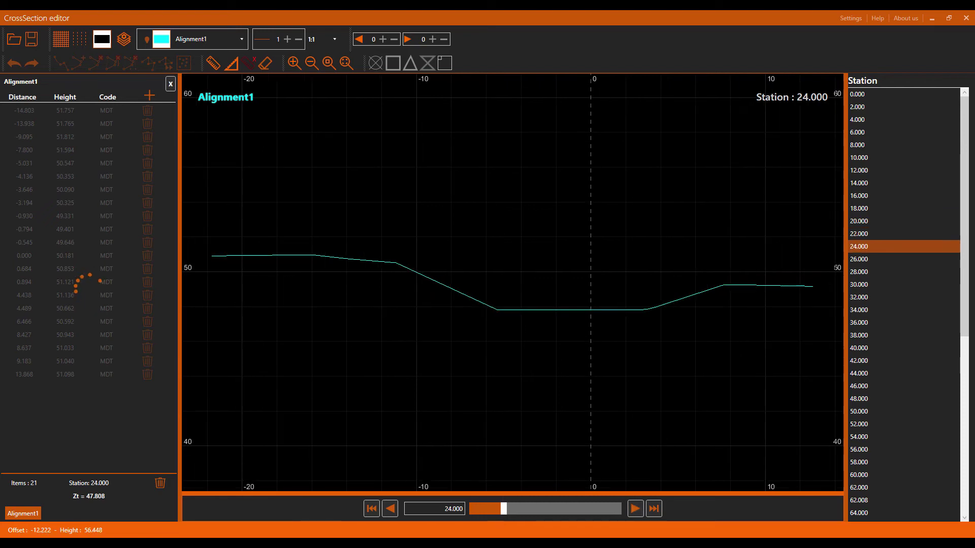
click(632, 514)
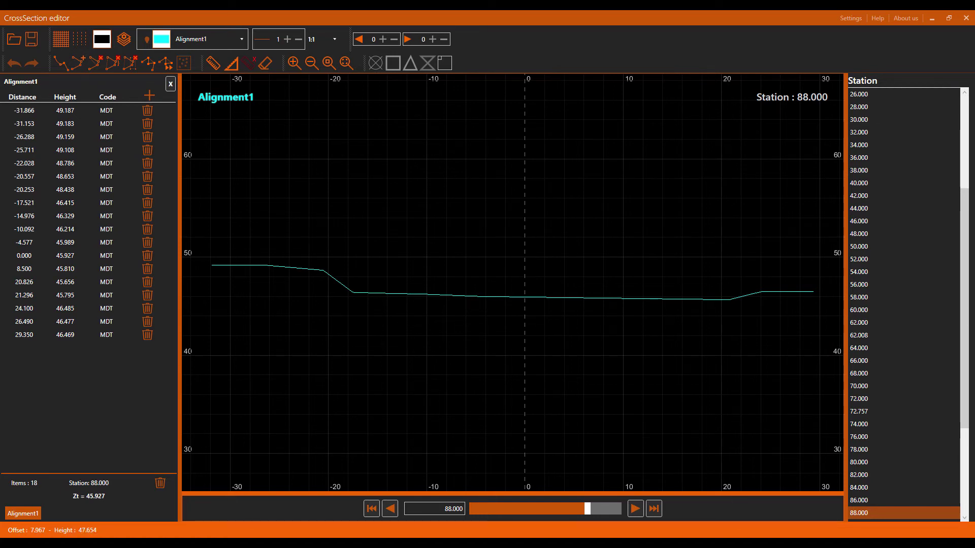
click(964, 19)
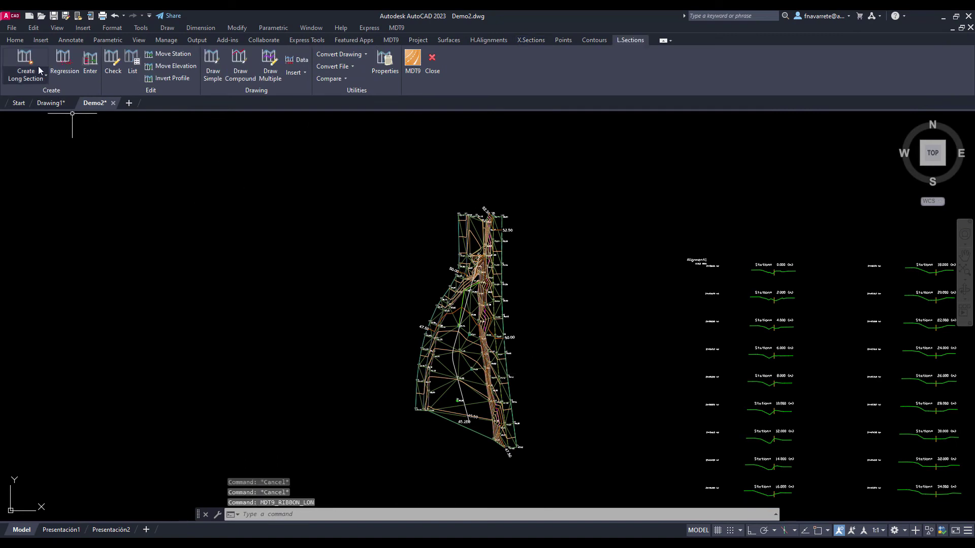
Create Alignment1's long section, accepting the default profile sampling settings
click(39, 70)
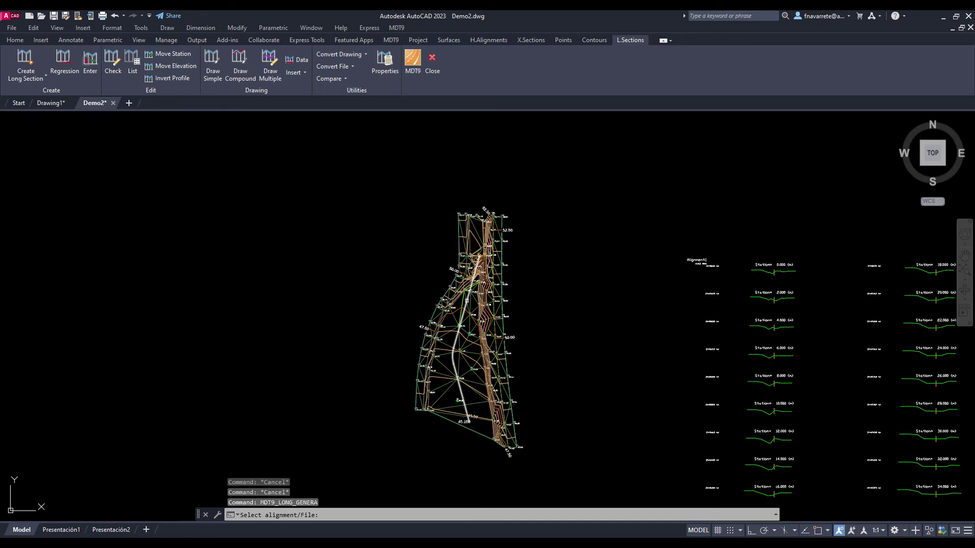
click(470, 294)
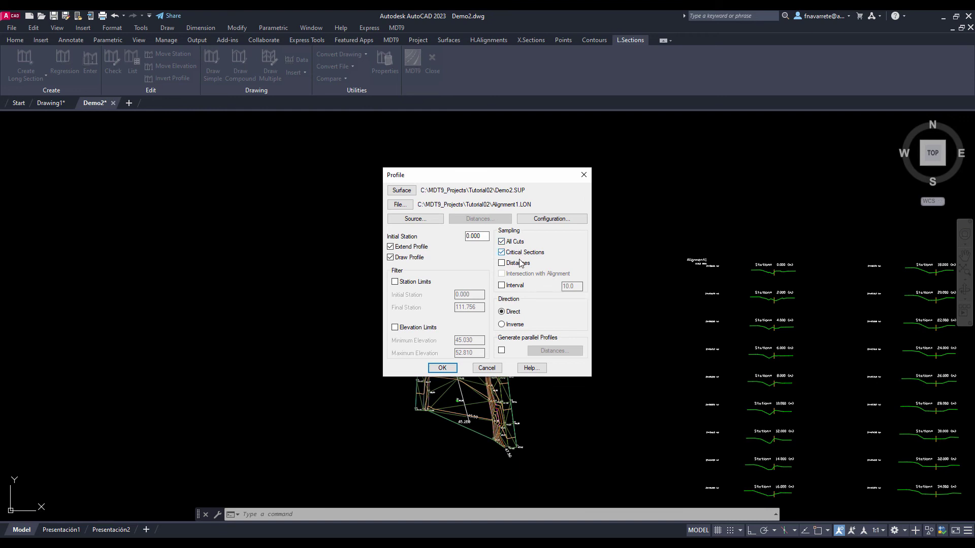
click(443, 369)
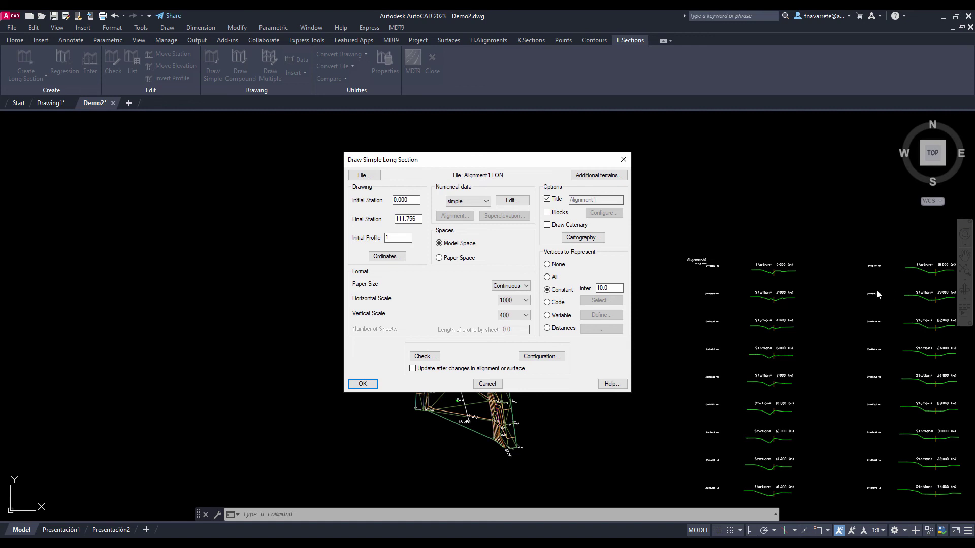
Draw the simple long section with 'Update after changes' enabled and place its origin in the drawing
click(413, 369)
click(358, 385)
scroll(360, 310, down, 8)
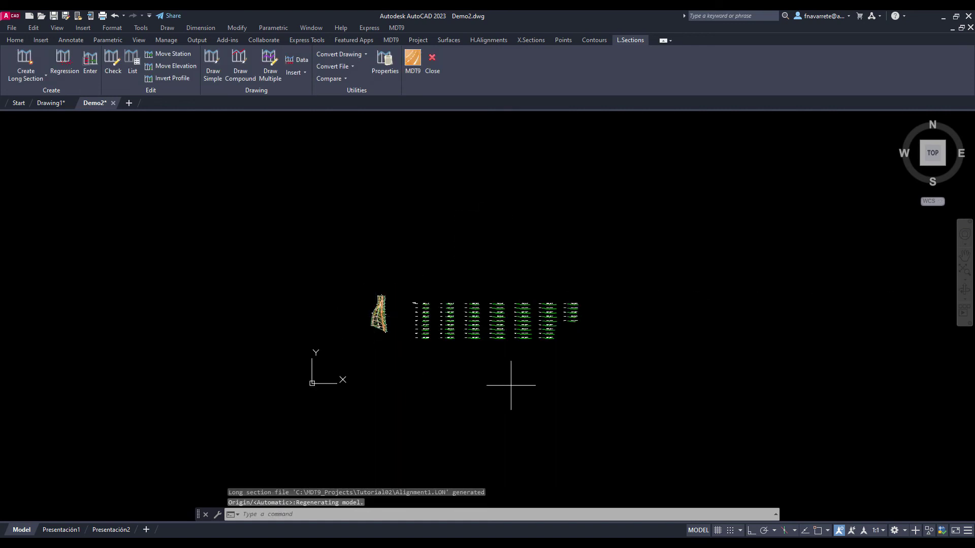
click(419, 251)
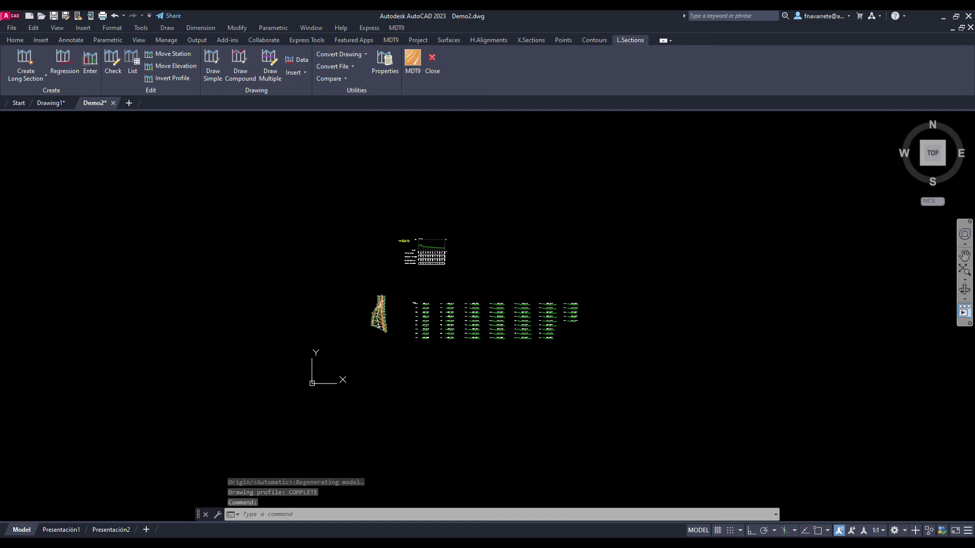
scroll(371, 314, up, 8)
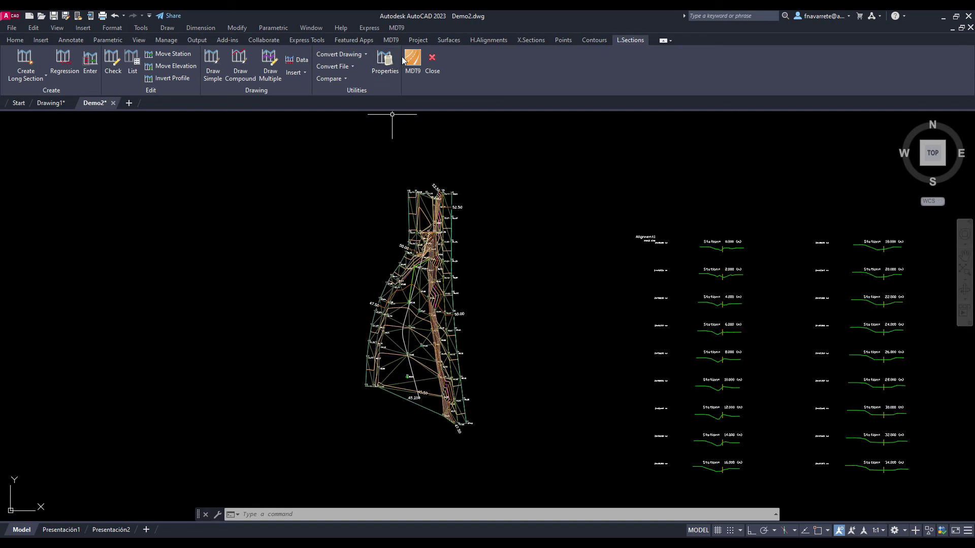
Edit Alignment1's curve vertex to radius 90 and finish so sections and profile regenerate
click(485, 40)
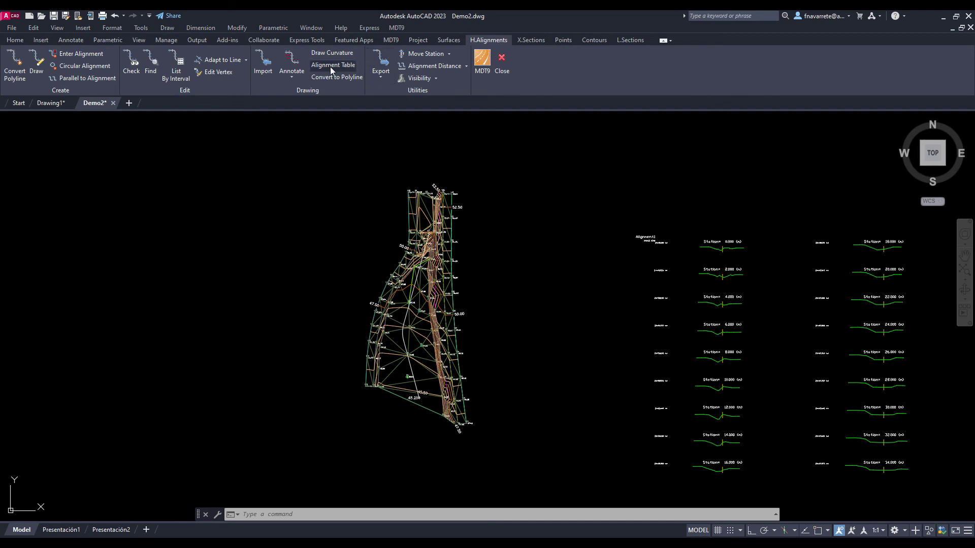
click(226, 72)
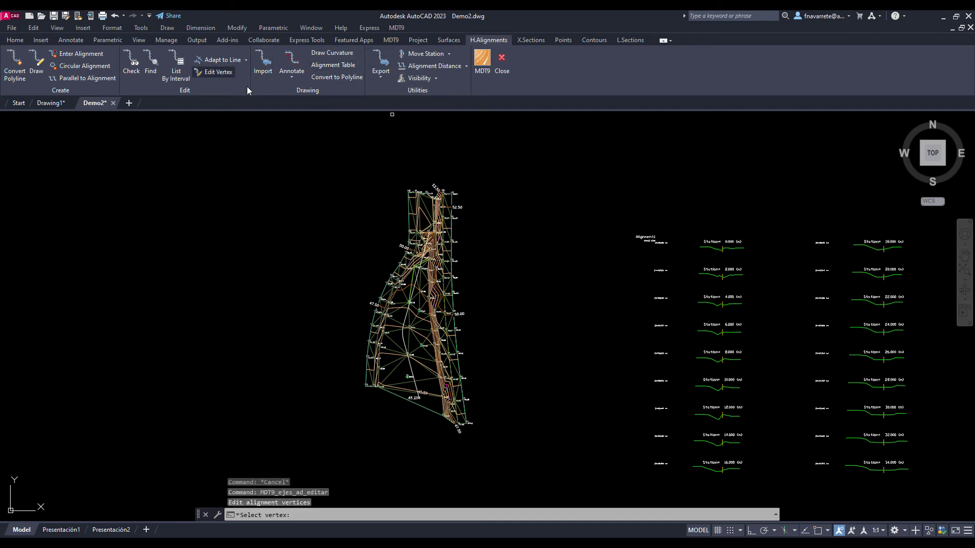
click(406, 304)
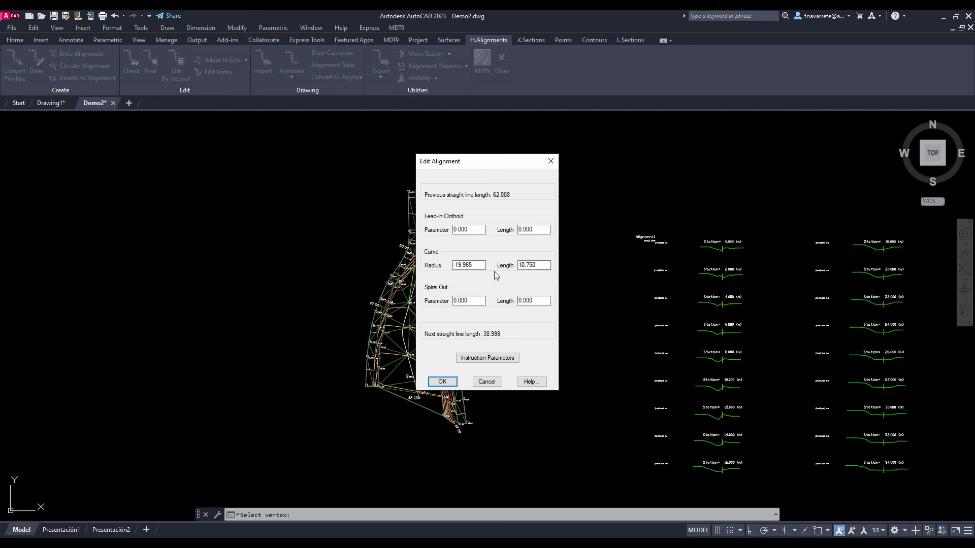
double_click(463, 265)
text(90)
text(-)
click(448, 381)
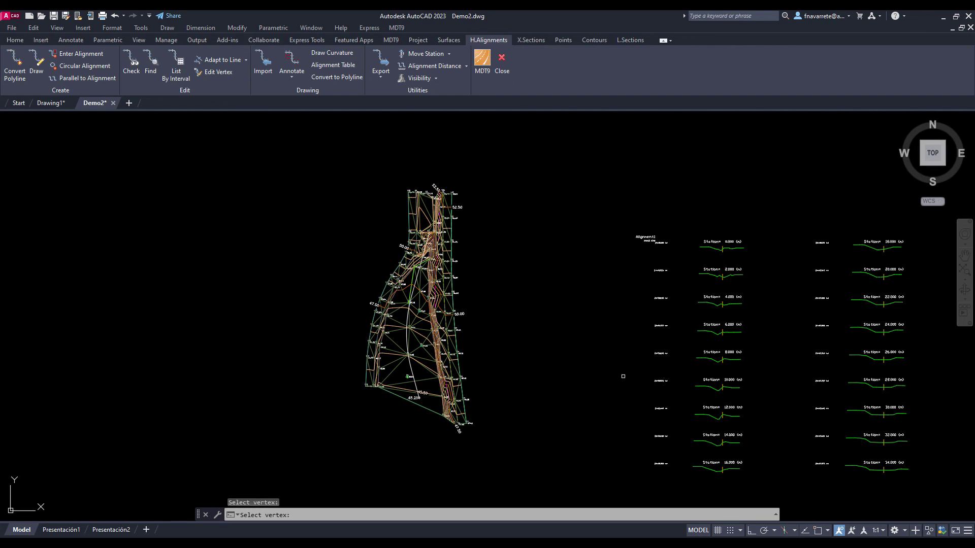
key(Return)
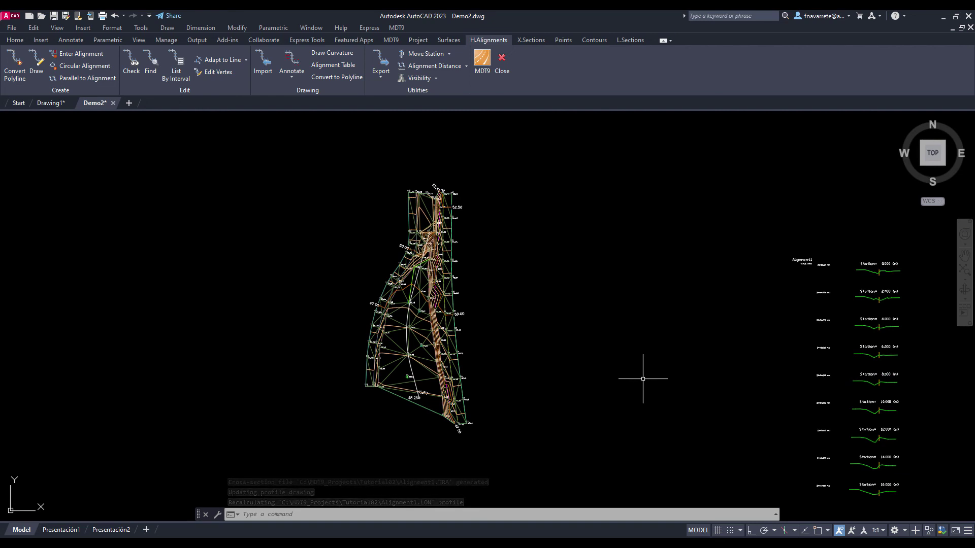
Label points on the long section's terrain line with station and elevation, e.g. Station 19.11, Elevation 50.56
scroll(645, 379, down, 4)
scroll(678, 175, up, 4)
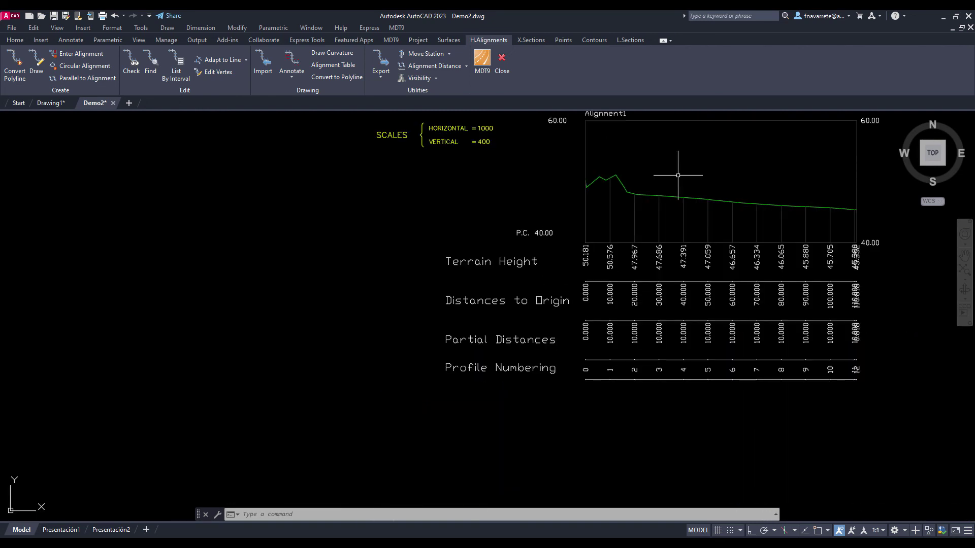
scroll(678, 175, down, 5)
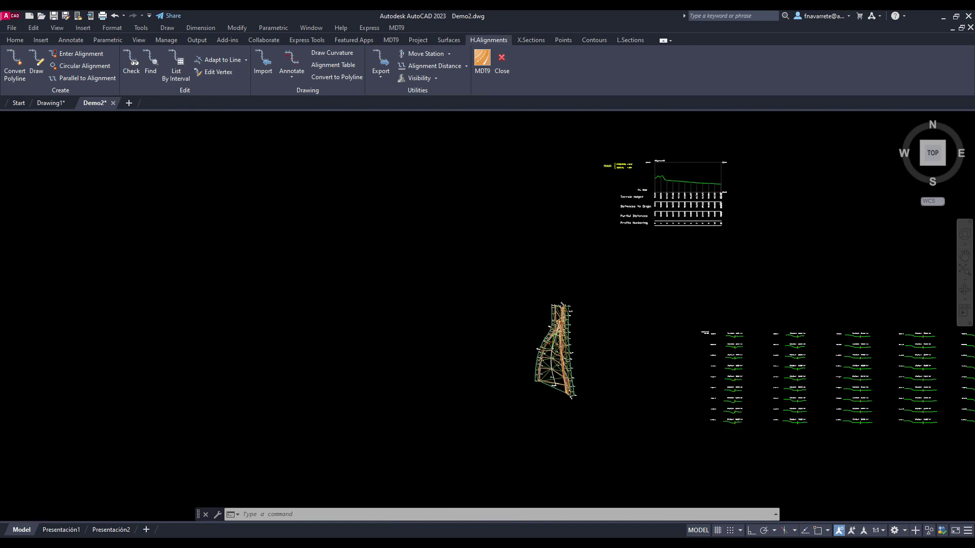
middle_drag(853, 390, 669, 389)
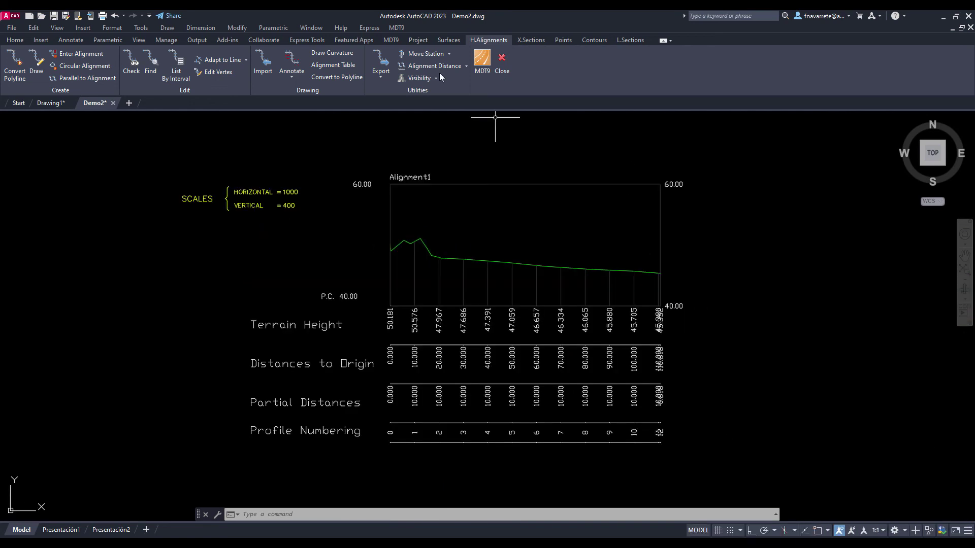
click(396, 27)
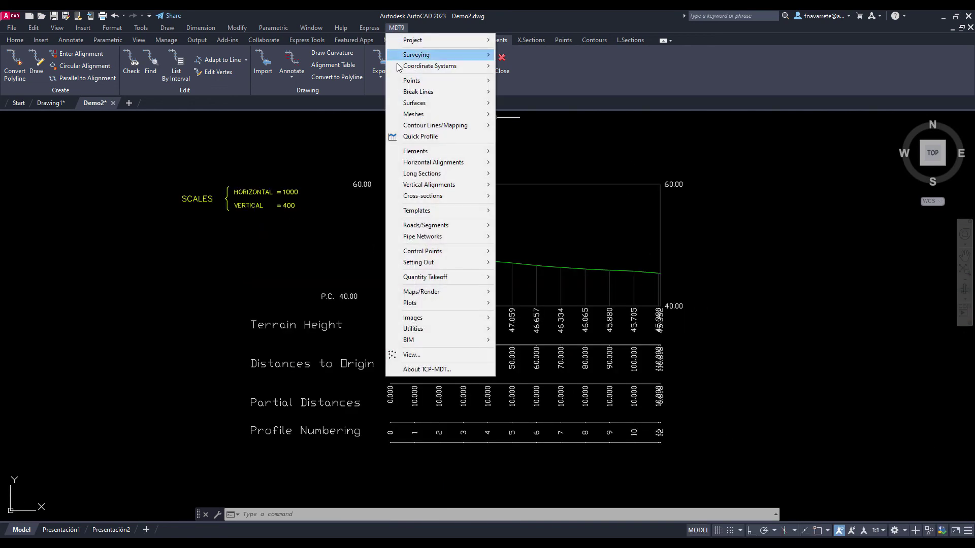
mouse_move(414, 177)
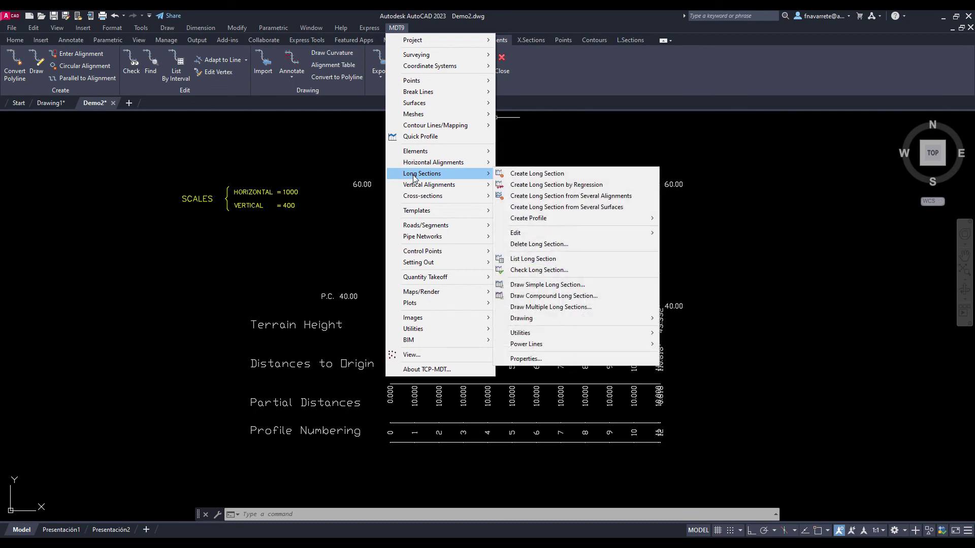
mouse_move(528, 324)
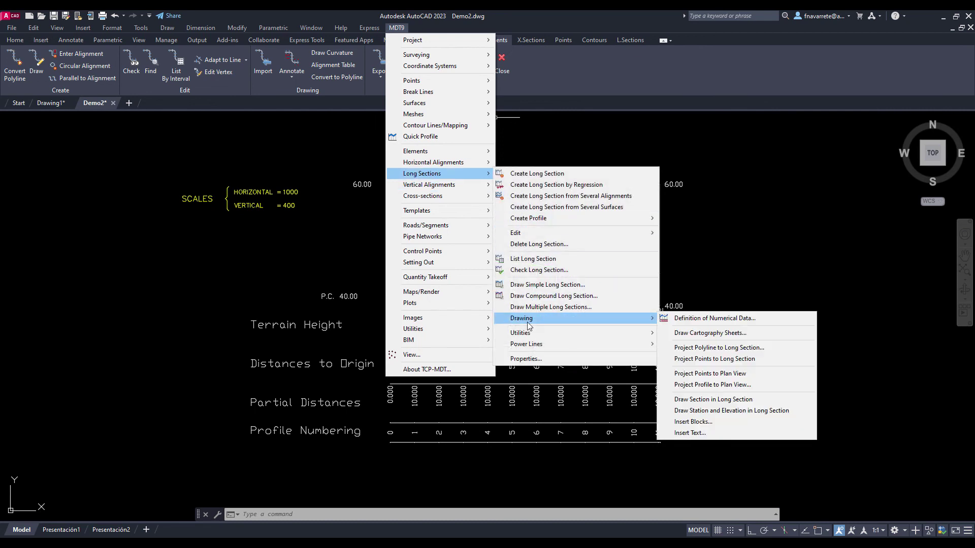
click(716, 410)
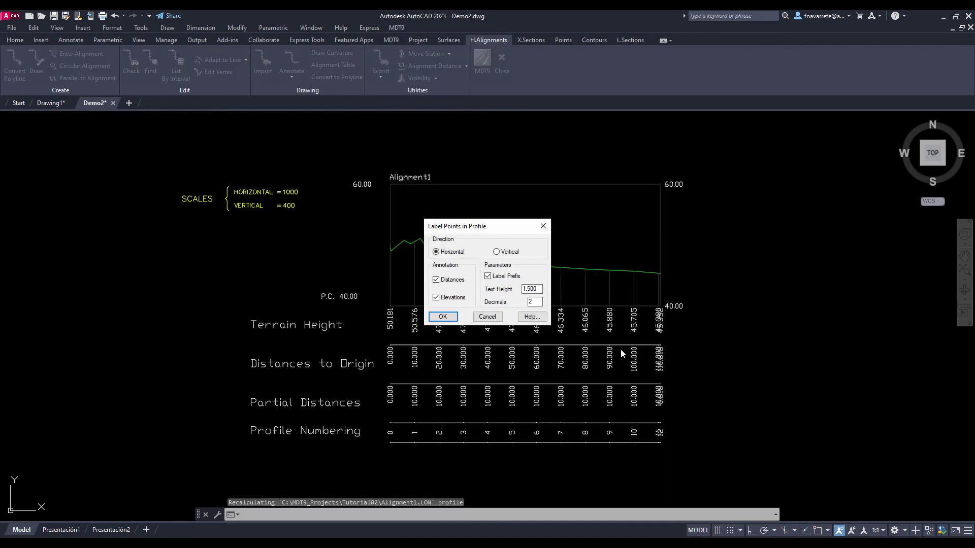
click(443, 318)
click(447, 259)
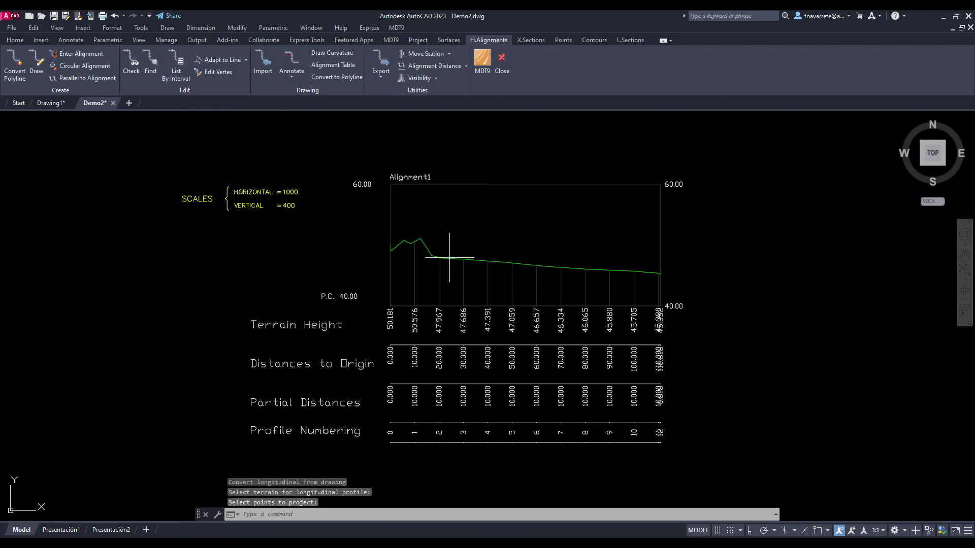
click(437, 242)
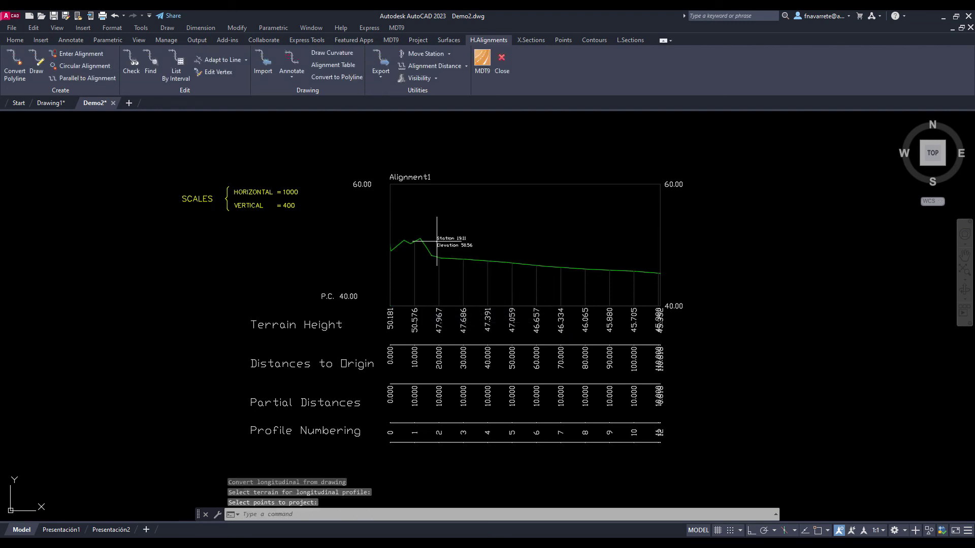